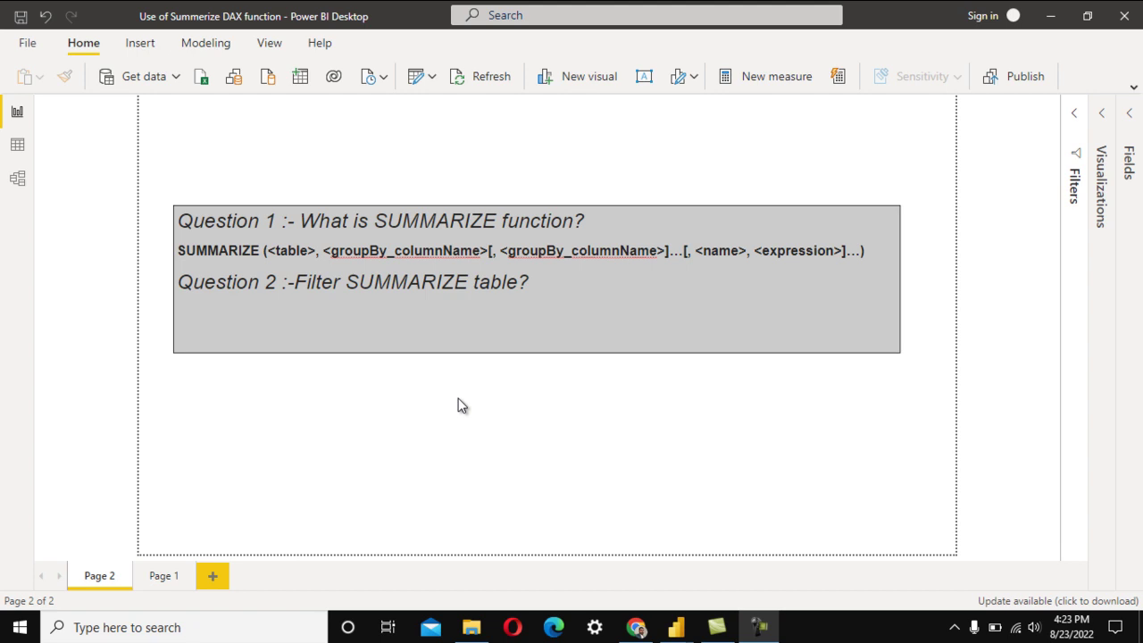
Bring up the Windows task switcher over the SUMMARIZE report in Power BI Desktop.
key("alt+Tab")
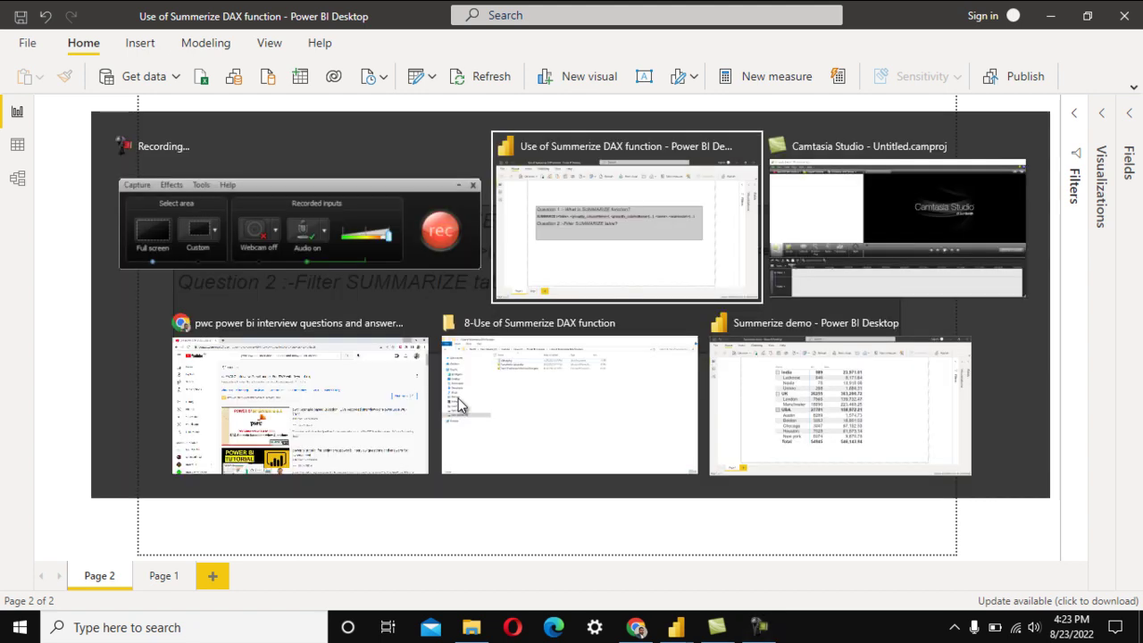
Show the YouTube results for the PwC Power BI interview questions search with 'ss unitech' highlighted, then return to Power BI.
key("alt+Tab")
key("alt+Tab")
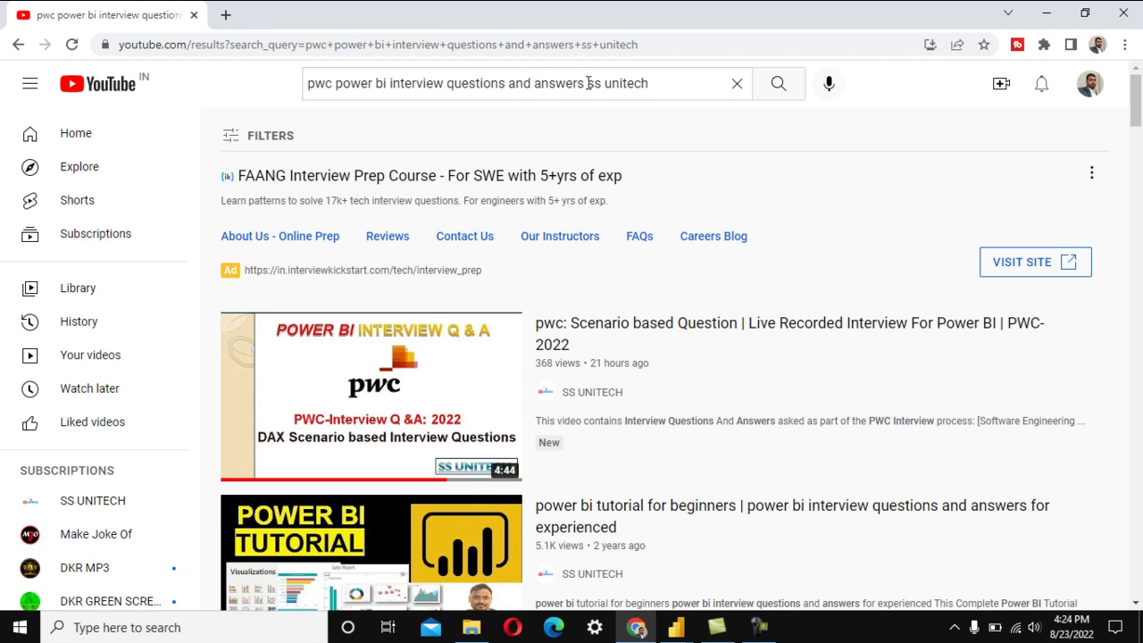
left_click_drag(587, 83, 657, 83)
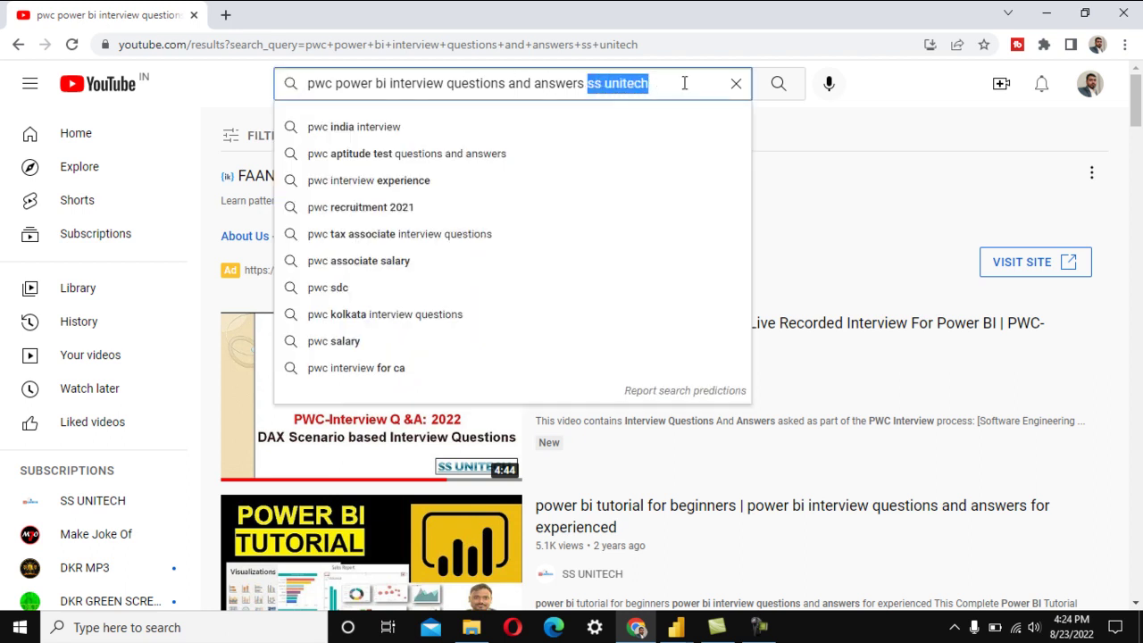
left_click(778, 83)
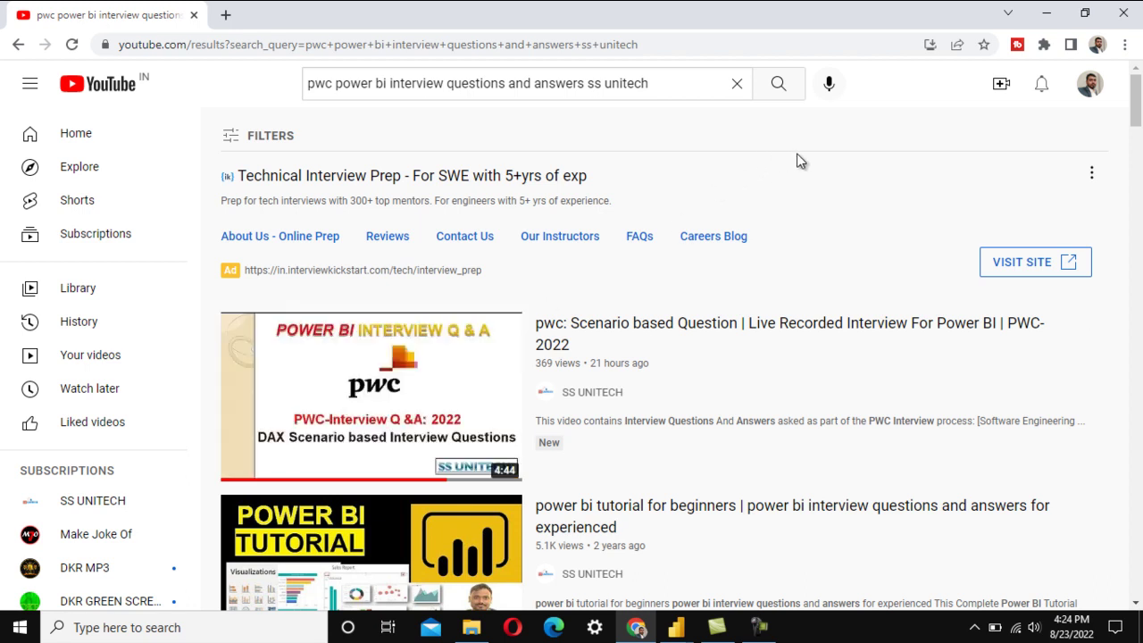
key("alt+Tab")
key("alt+Tab")
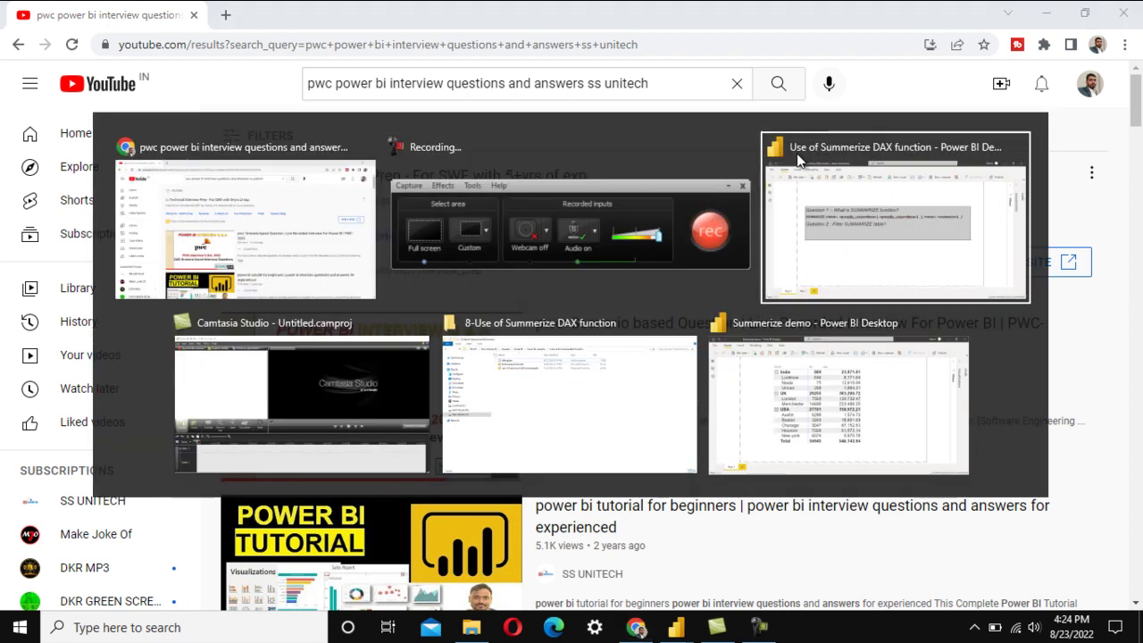
left_click(799, 159)
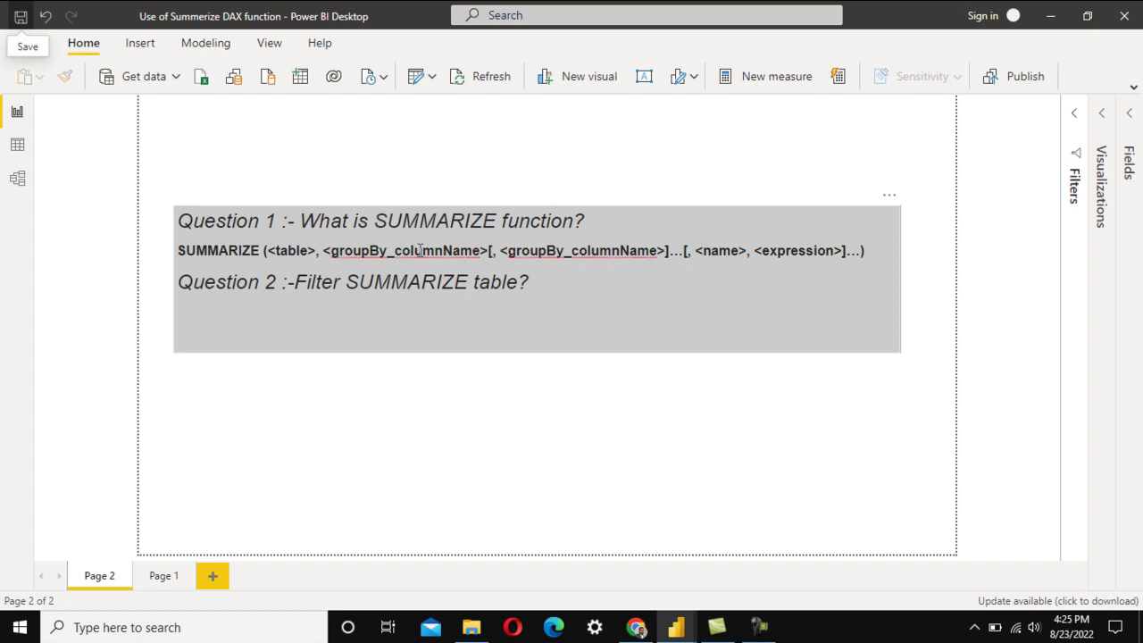
left_click(286, 252)
left_click_drag(324, 251, 680, 250)
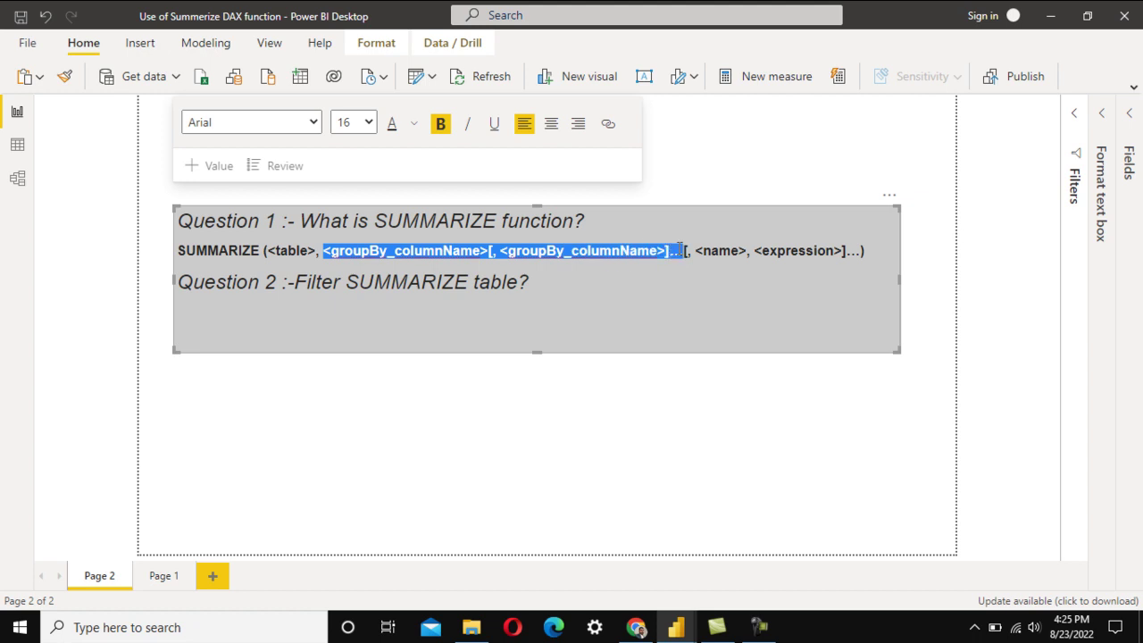
left_click(702, 251)
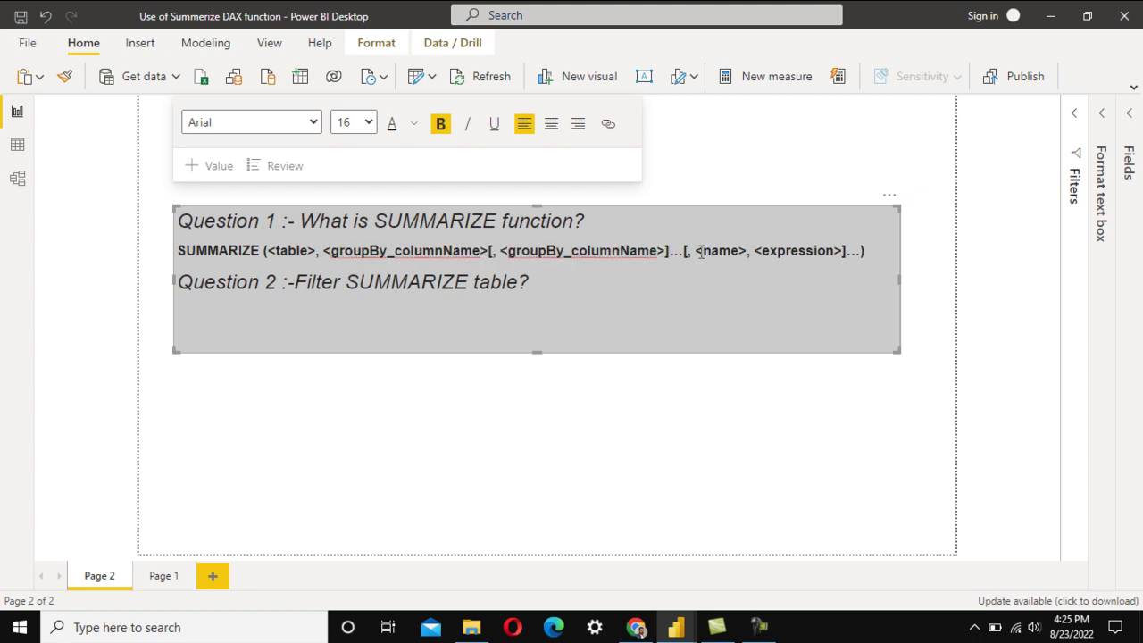
left_click(713, 432)
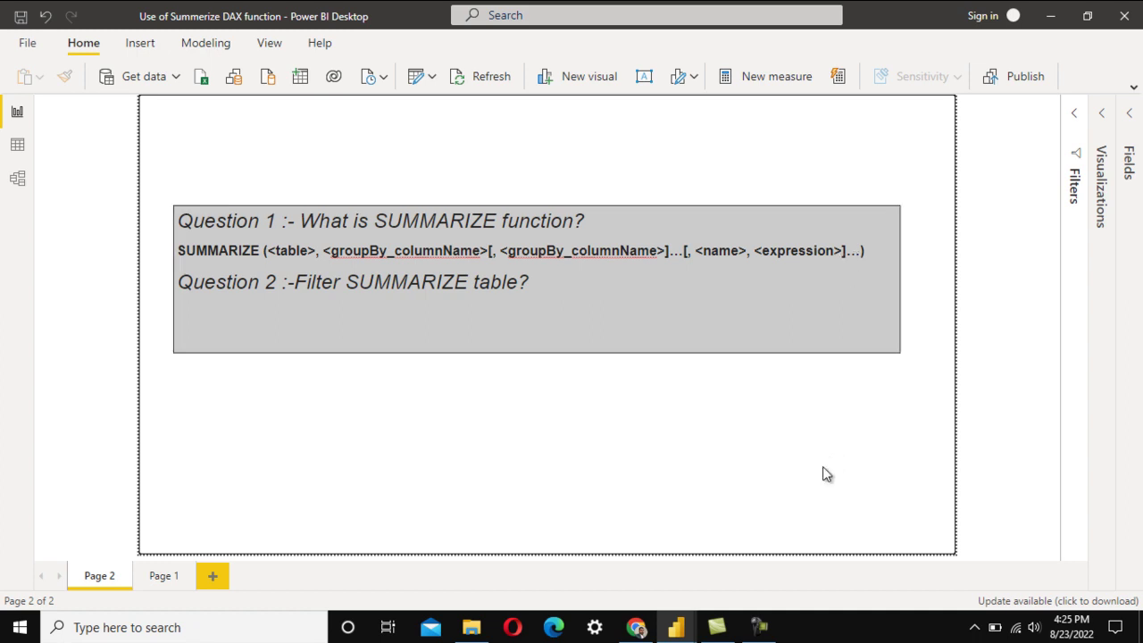
Expand the Fields pane and open the 10-row Sales table in data view.
left_click(1129, 125)
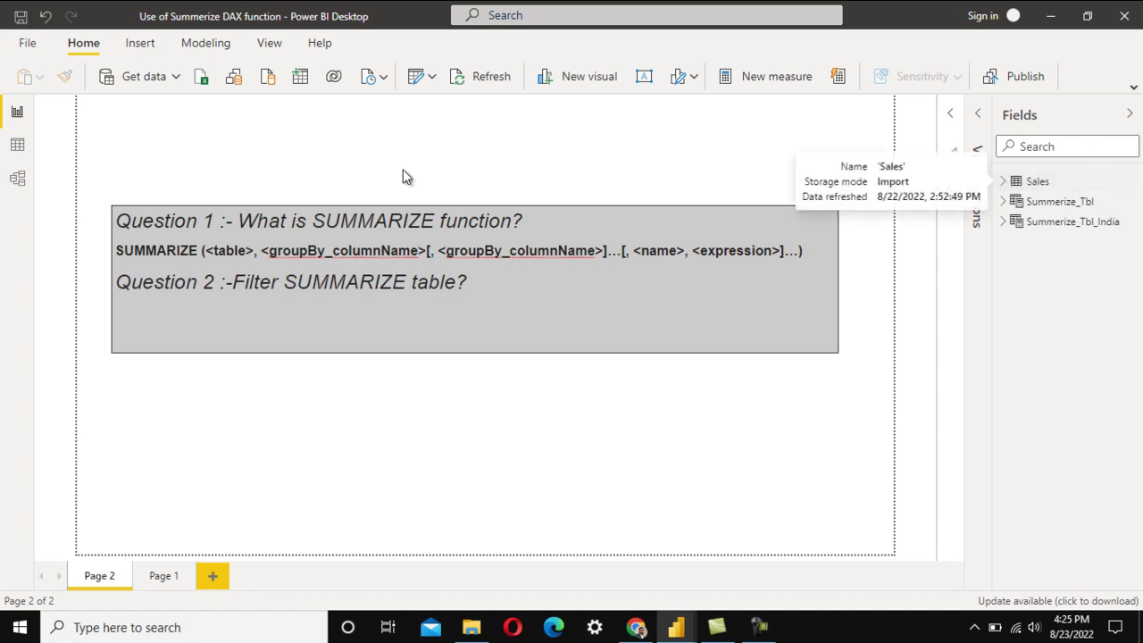
left_click(18, 150)
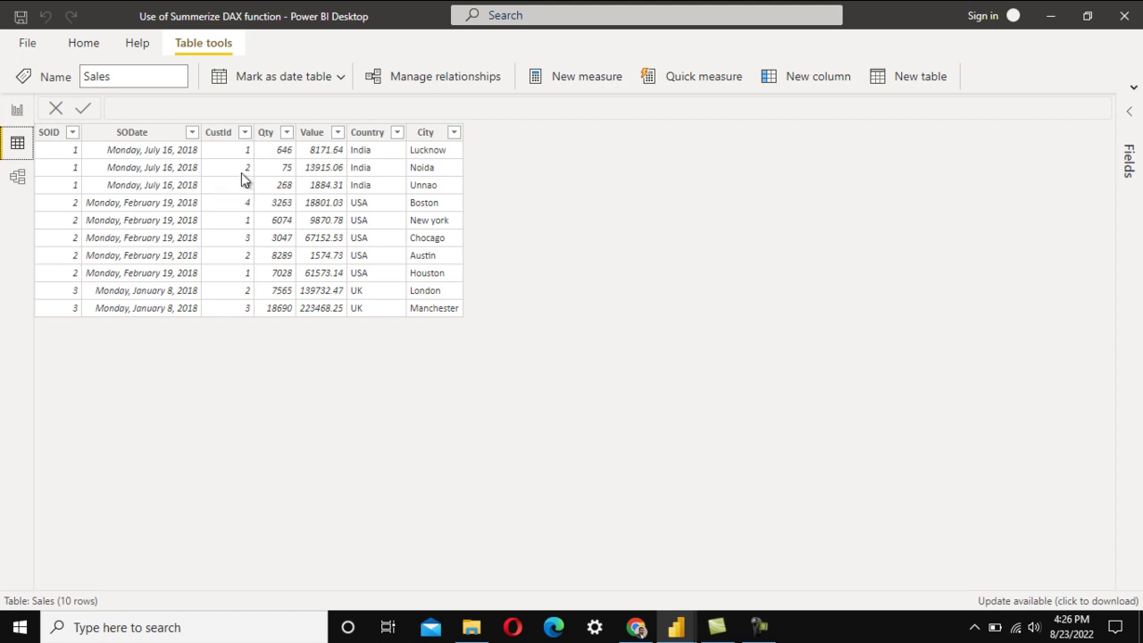
Switch to the 'Summerize demo' file and show its Sales table in data view.
key("alt+Tab")
key("alt+Tab")
key("alt+Tab")
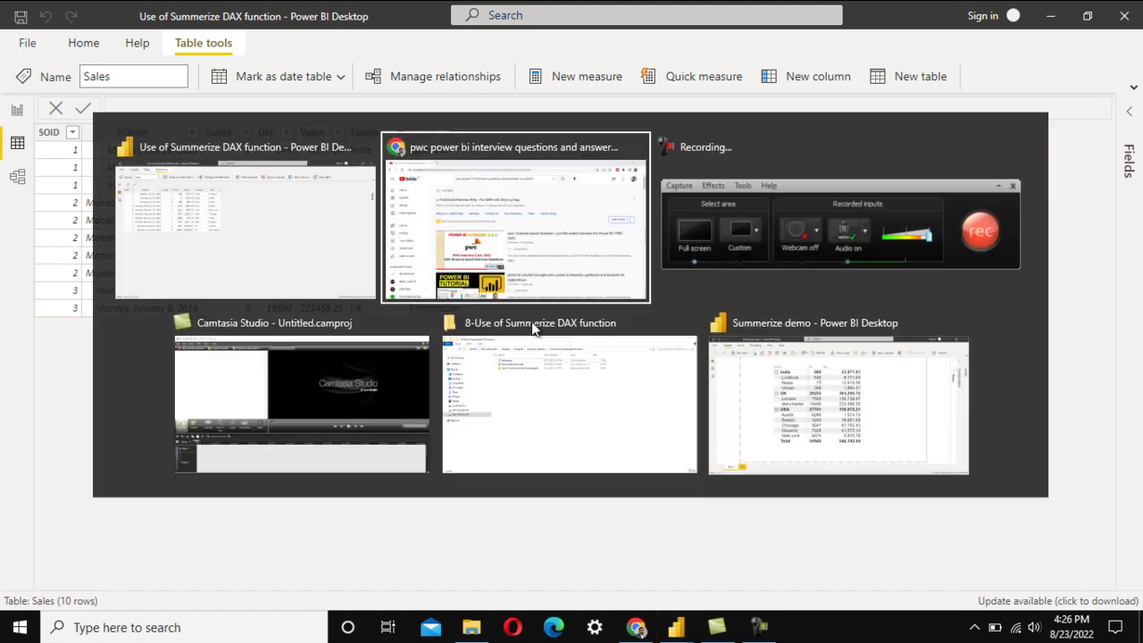
key("alt+Tab")
key("alt+Tab")
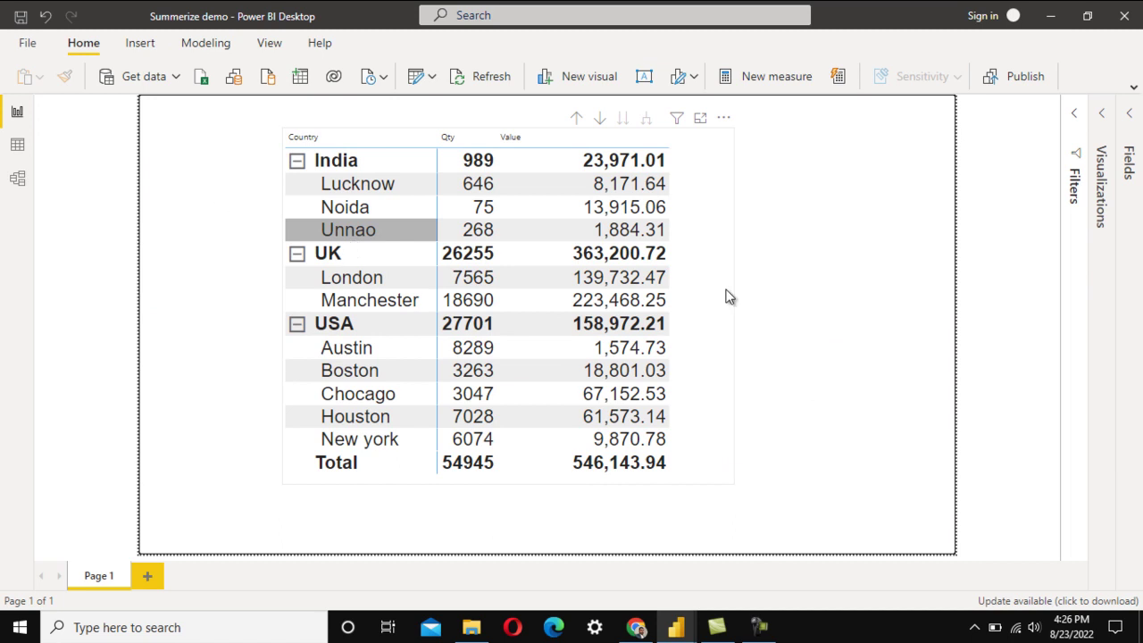
left_click(17, 147)
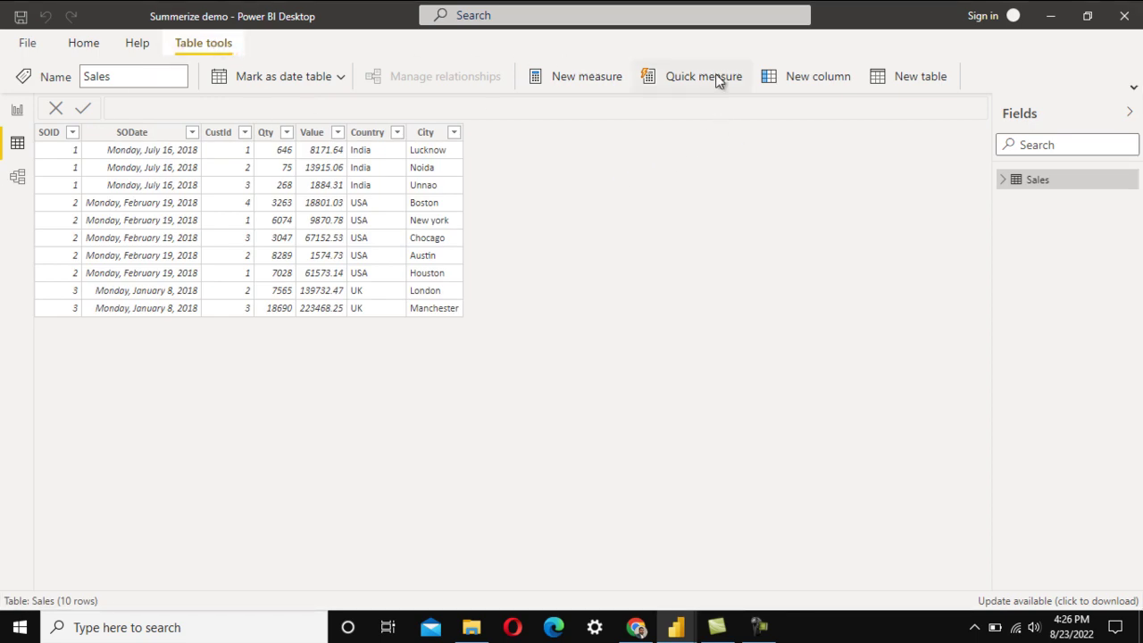
Start a new calculated table named summ_Tbl as SUMMARIZE over the Sales table.
left_click(930, 84)
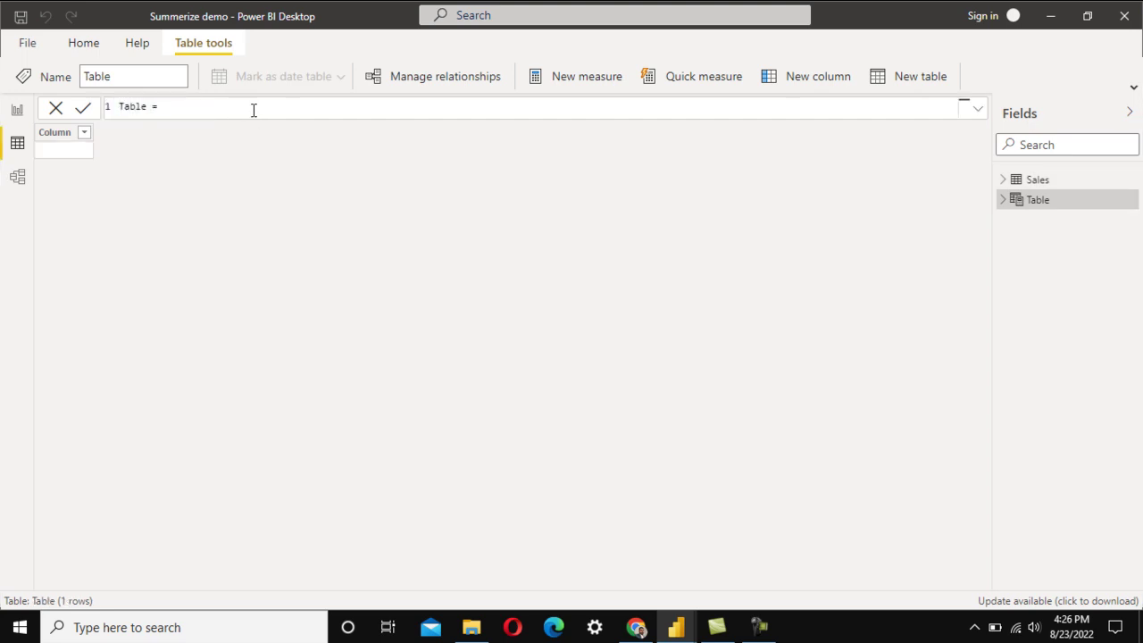
key("Left")
key("Left")
key("Left")
key("shift+Home")
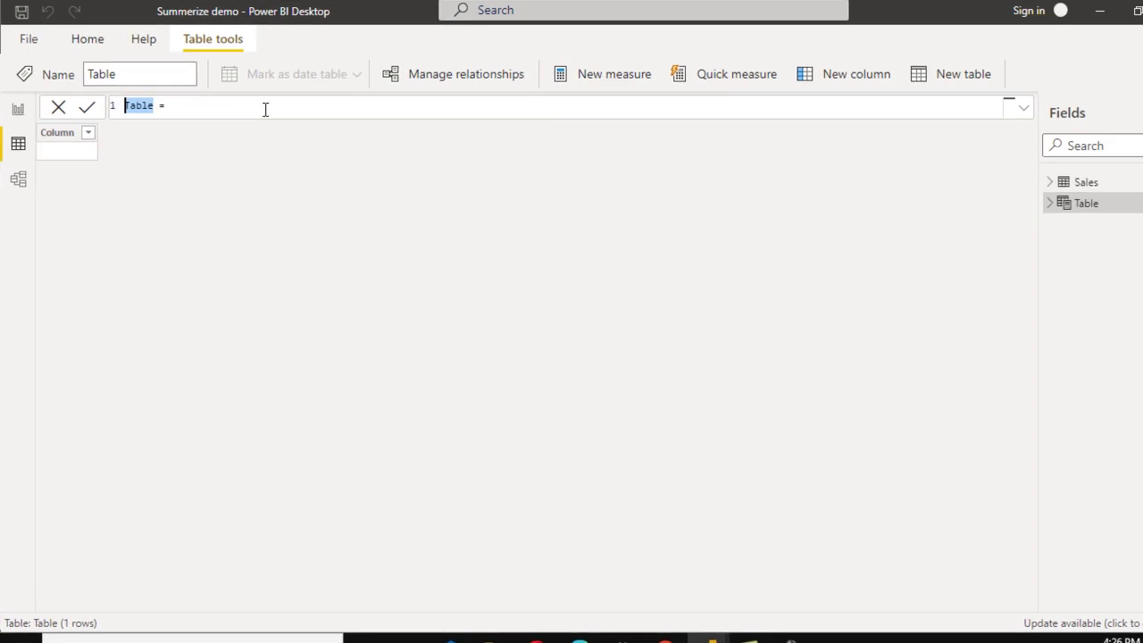
type("s")
type("umm_Tb")
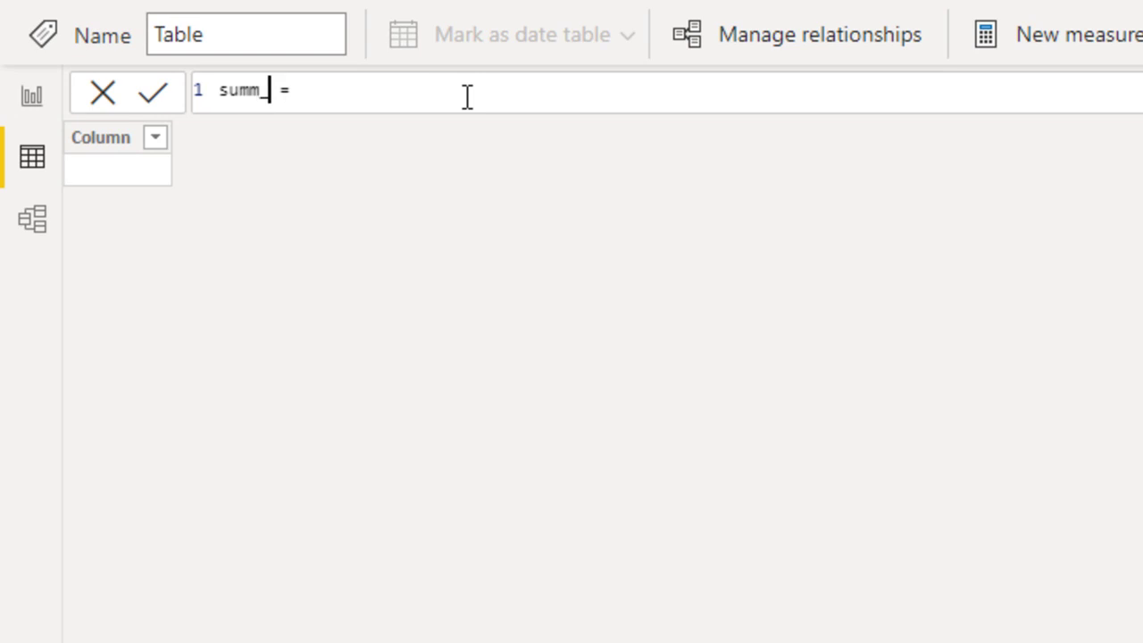
type("l")
key("End")
type("sum")
key("Tab")
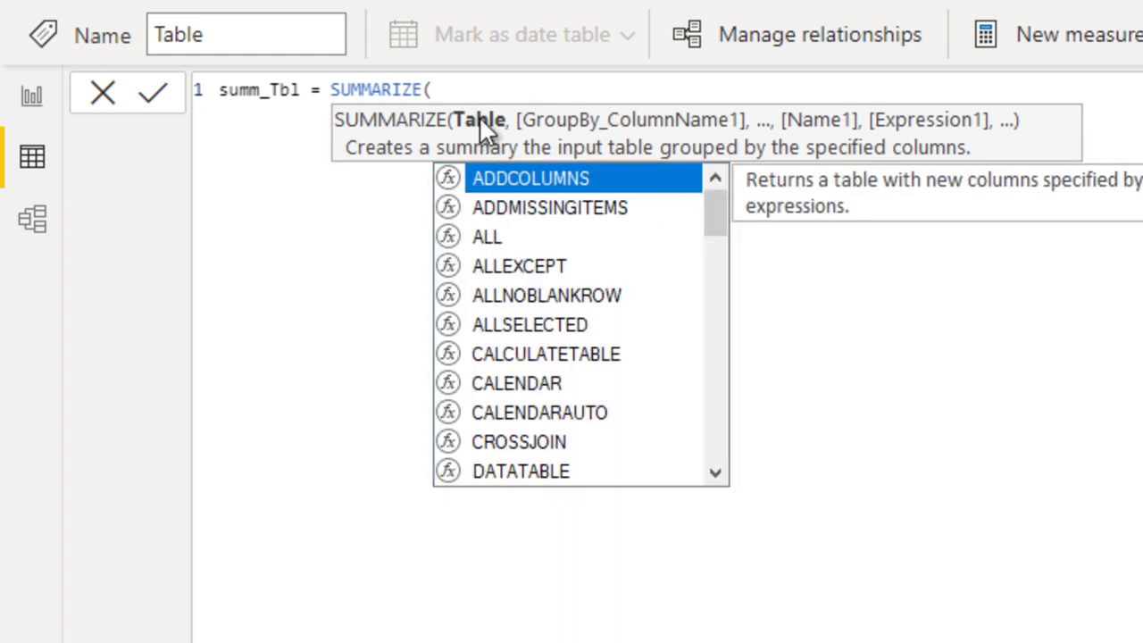
type("sale")
key("Tab")
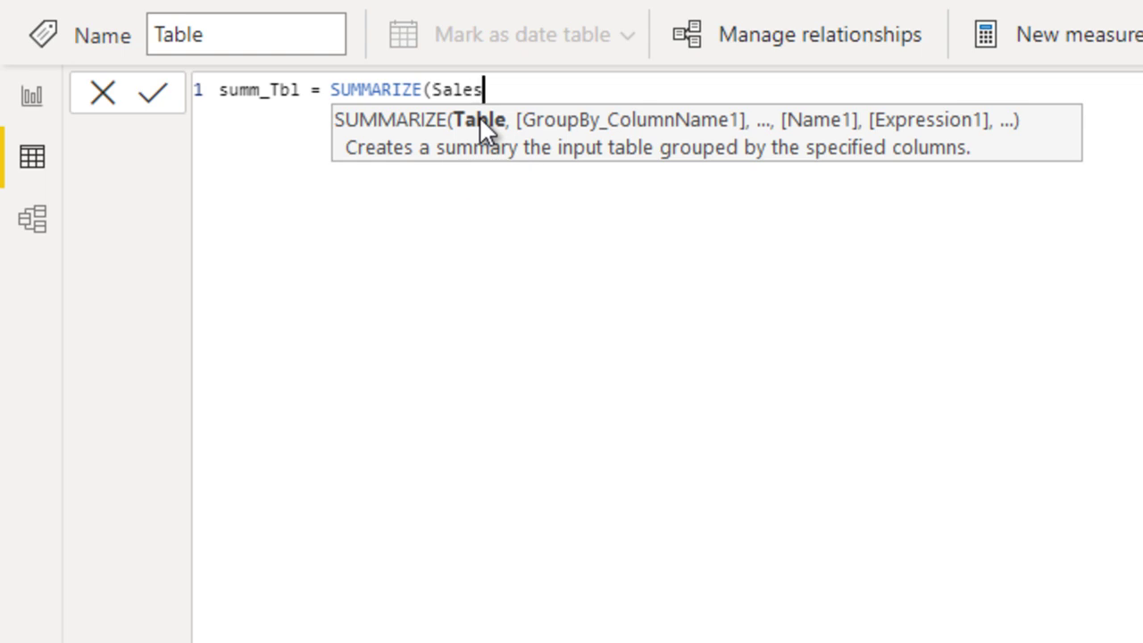
type(",")
Add Sales[Country] and Sales[City] as the grouping columns.
key("shift+Return")
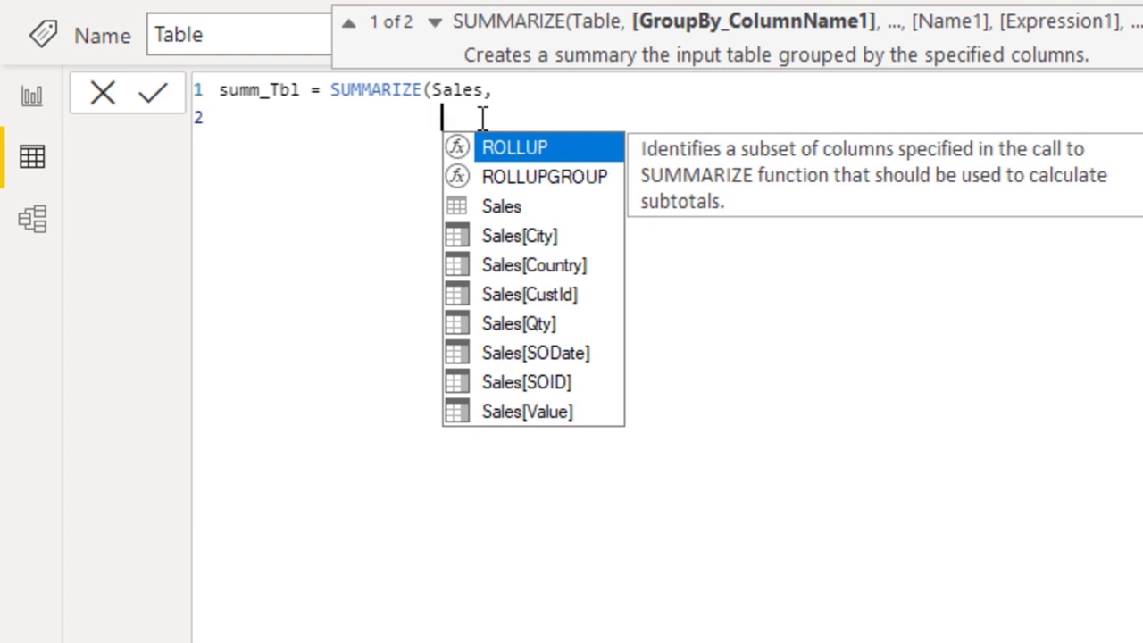
type("coun")
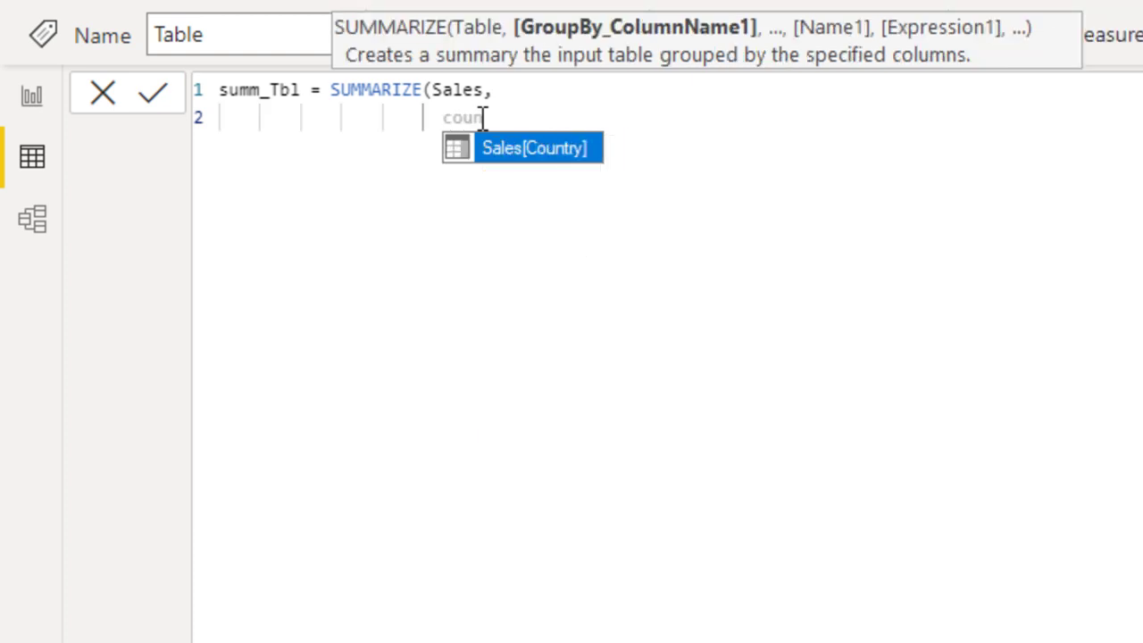
key("Tab")
type(",")
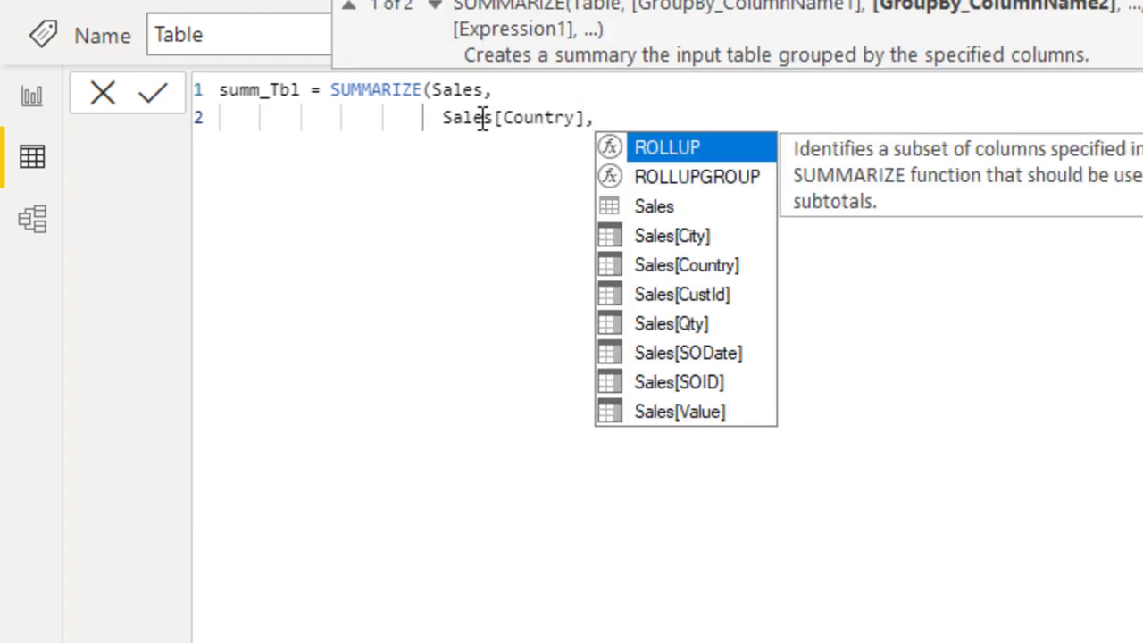
type("city")
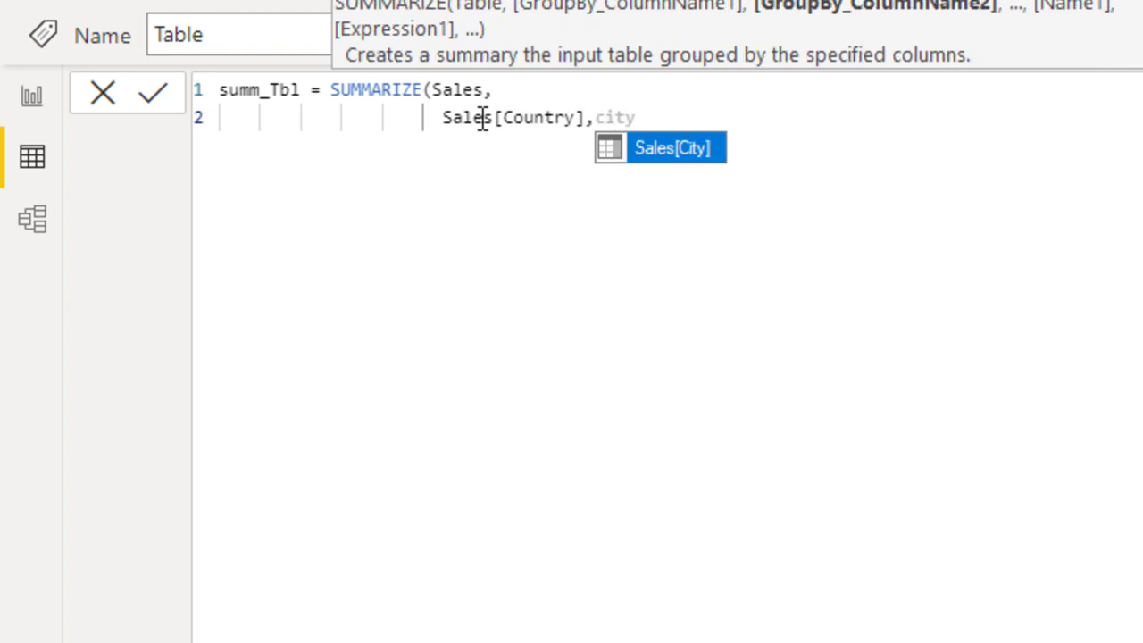
type(",")
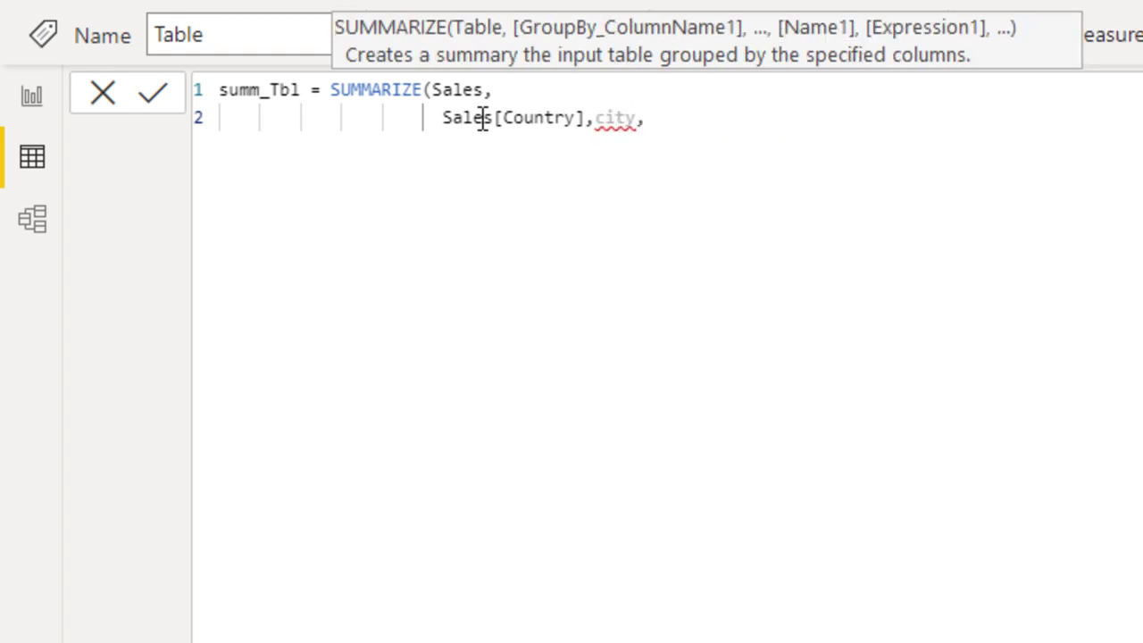
key("BackSpace")
key("Tab")
type(",")
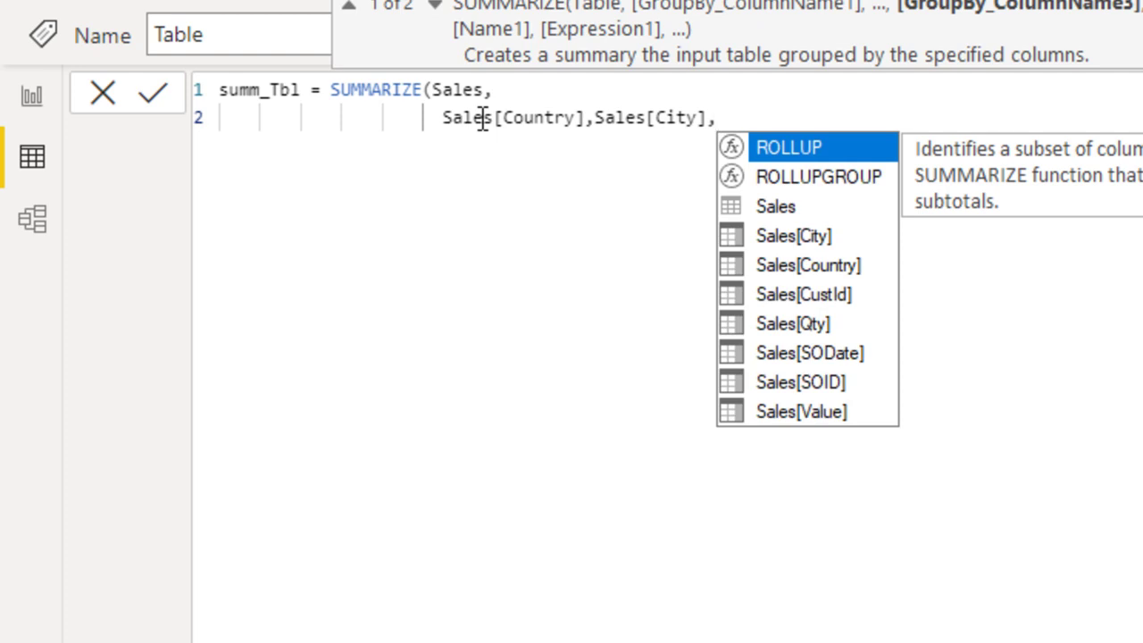
Add a "TotalSales" column as SUM(Sales[Value]) and close the formula.
key("shift+Return")
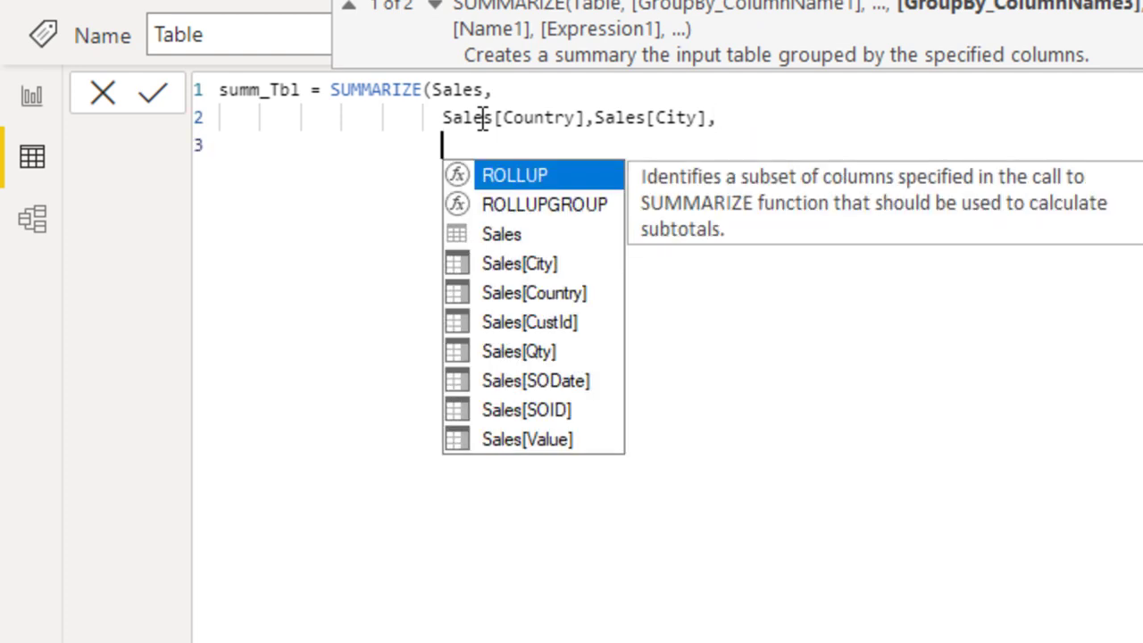
type("\"\"")
key("Left")
type("TotalSales\"")
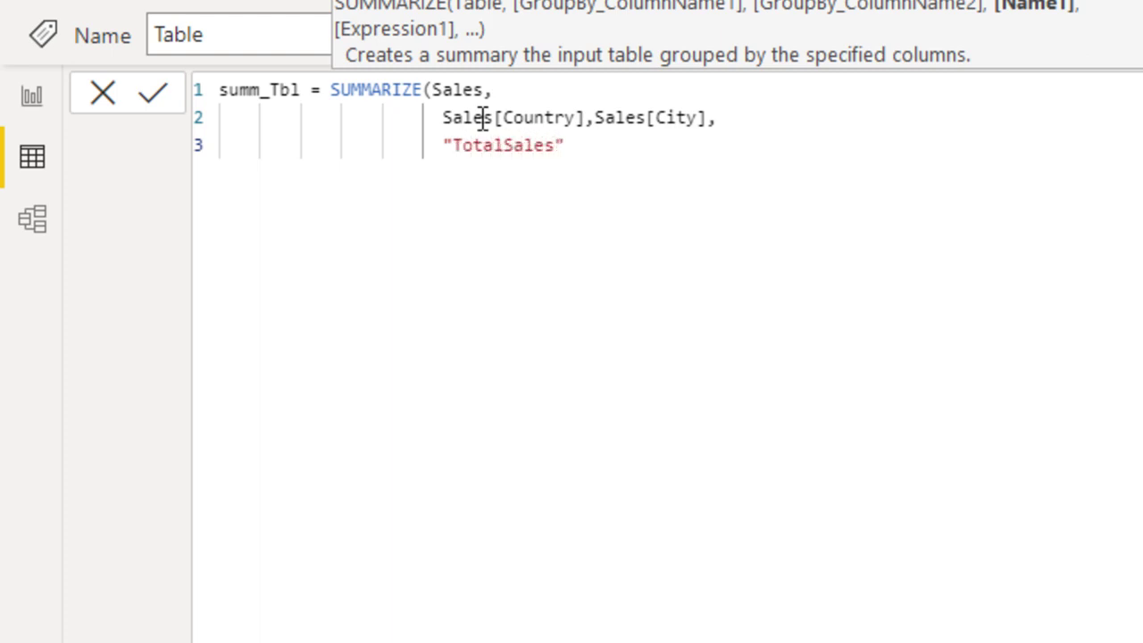
type(",")
key("Return")
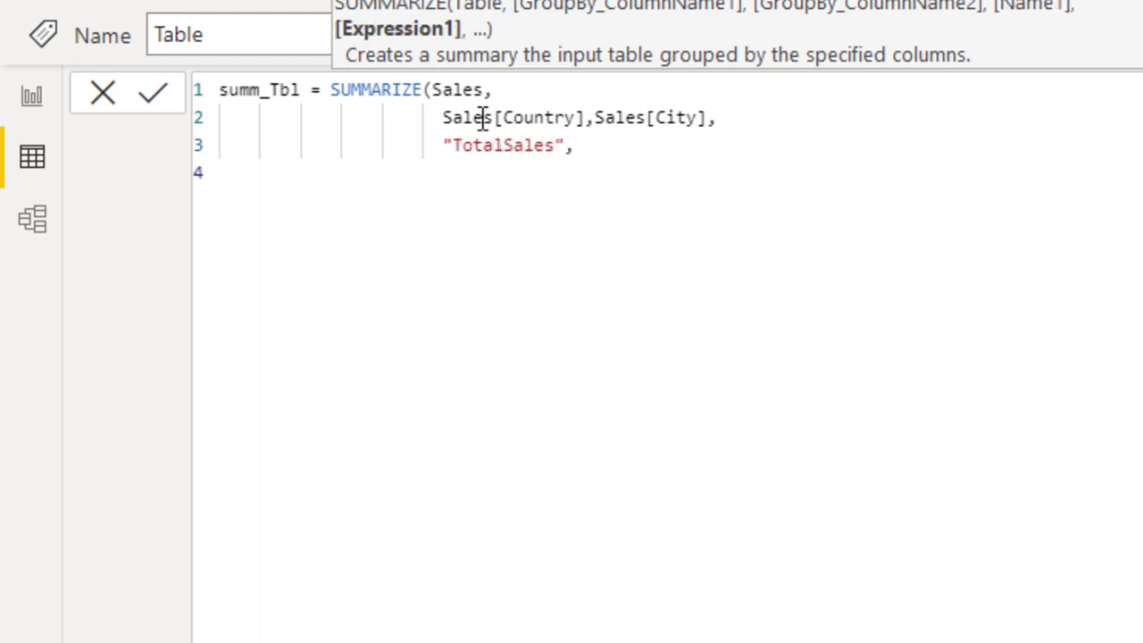
type("SUM(")
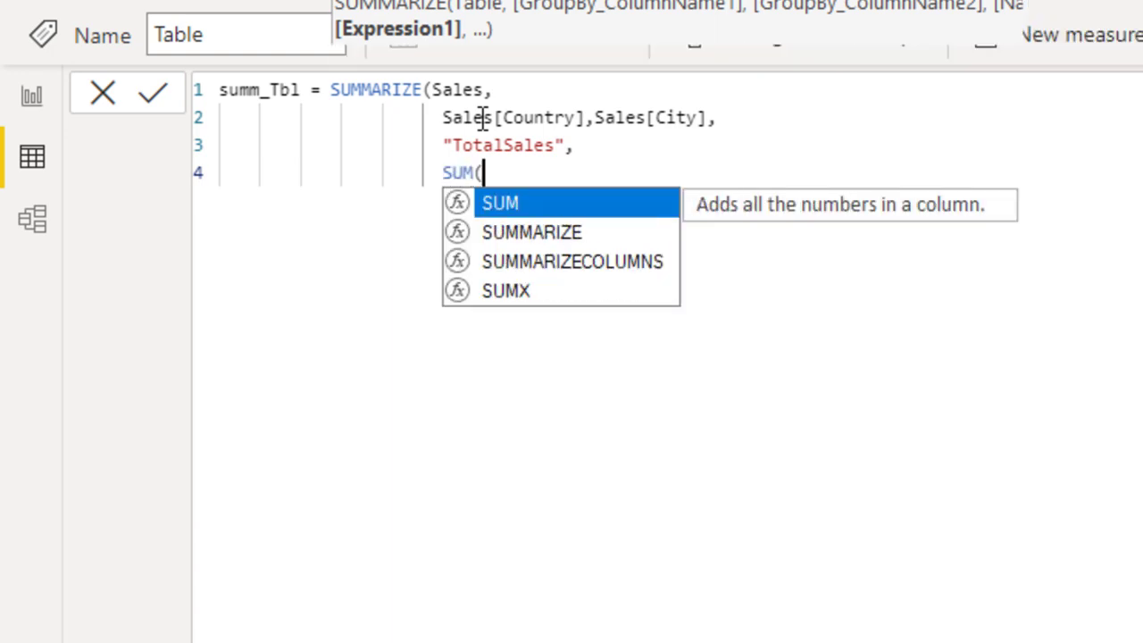
key("Down")
key("Down")
key("Down")
key("Down")
key("Down")
key("Down")
key("Down")
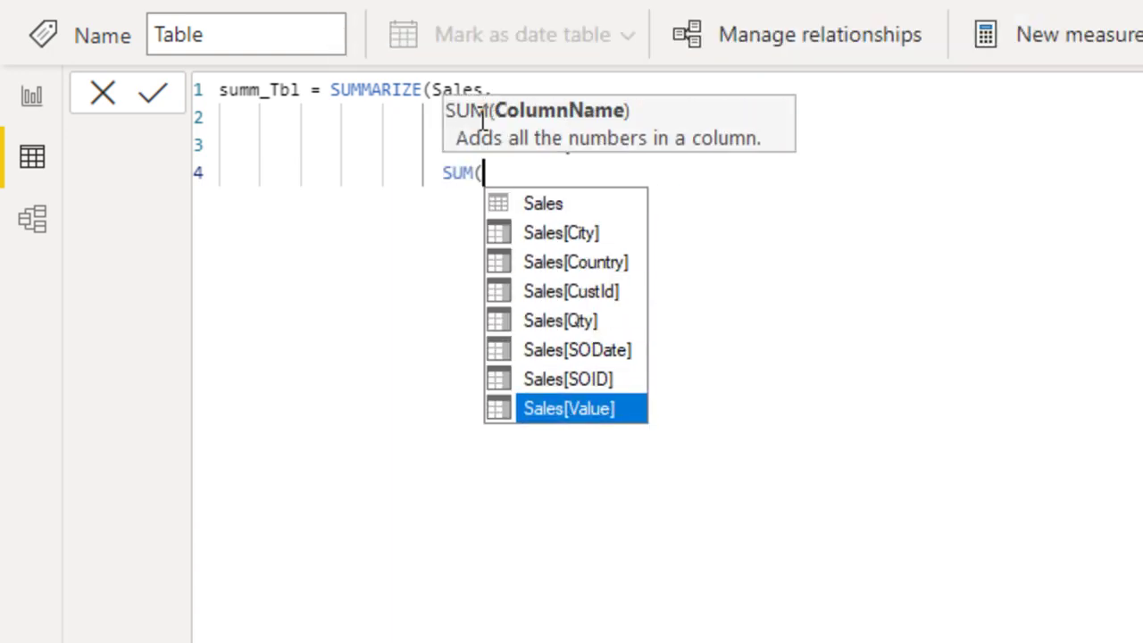
key("Tab")
type(")")
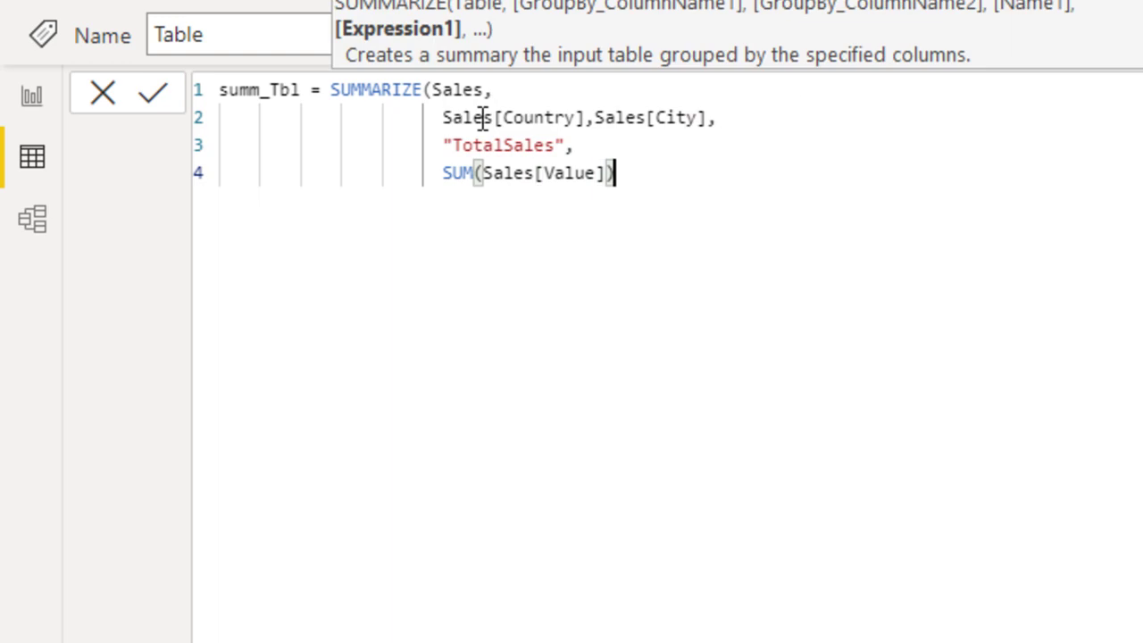
type(")")
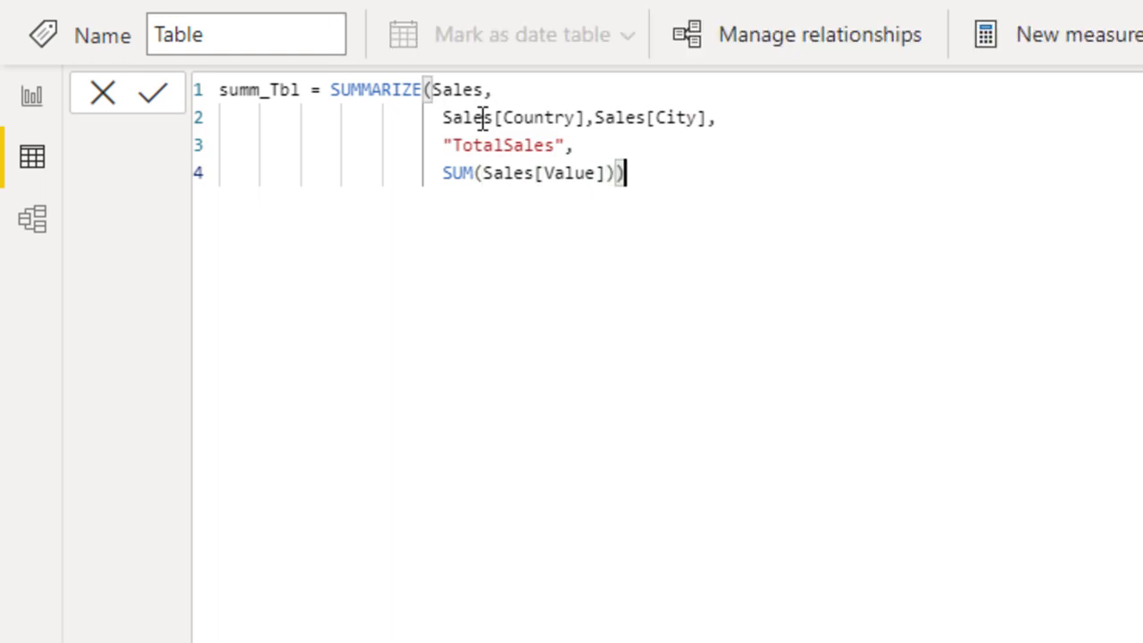
key("Left")
key("Return")
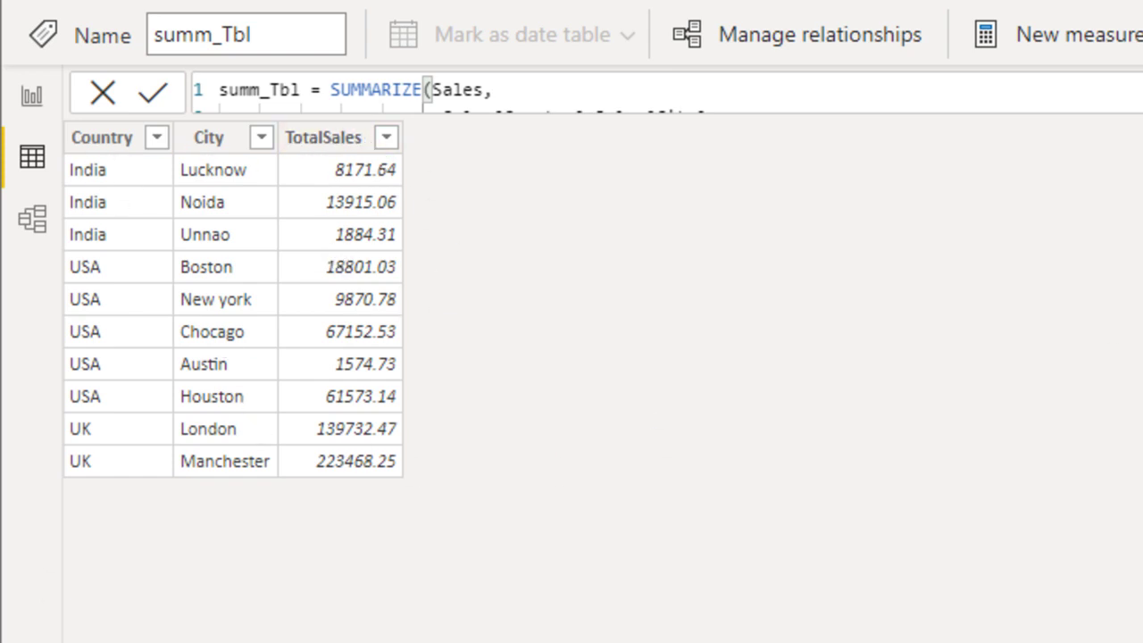
Reopen the summ_Tbl formula and add a "TotalQty" column name after TotalSales.
left_click(523, 145)
left_click(658, 173)
type(",")
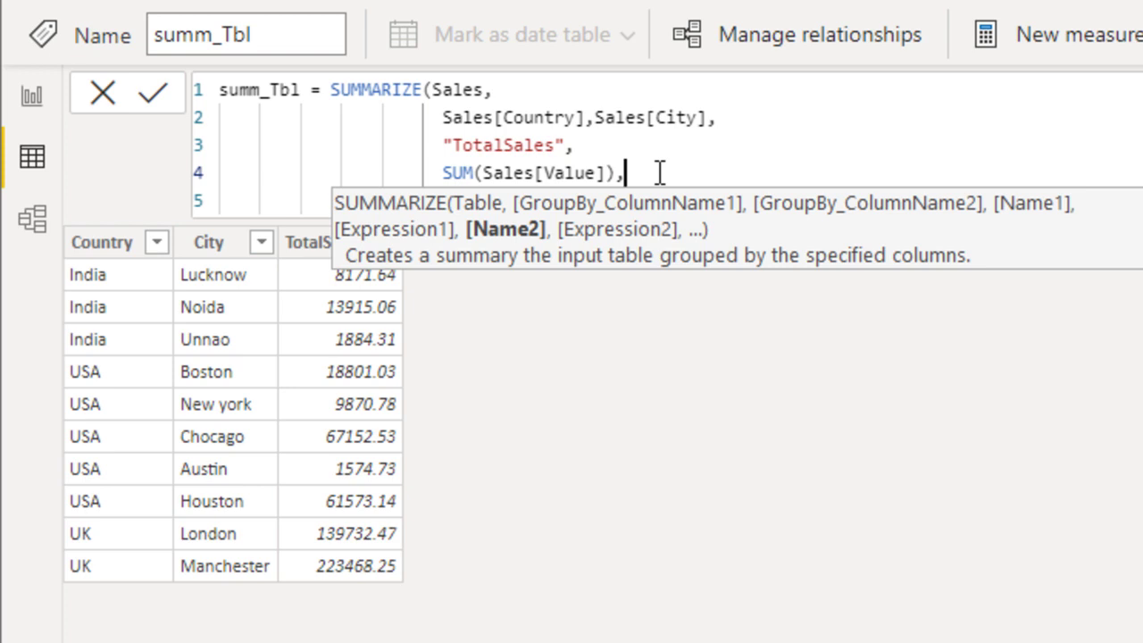
key("shift+Return")
type("\"Tot\"")
key("Left")
type("TotalQty\"")
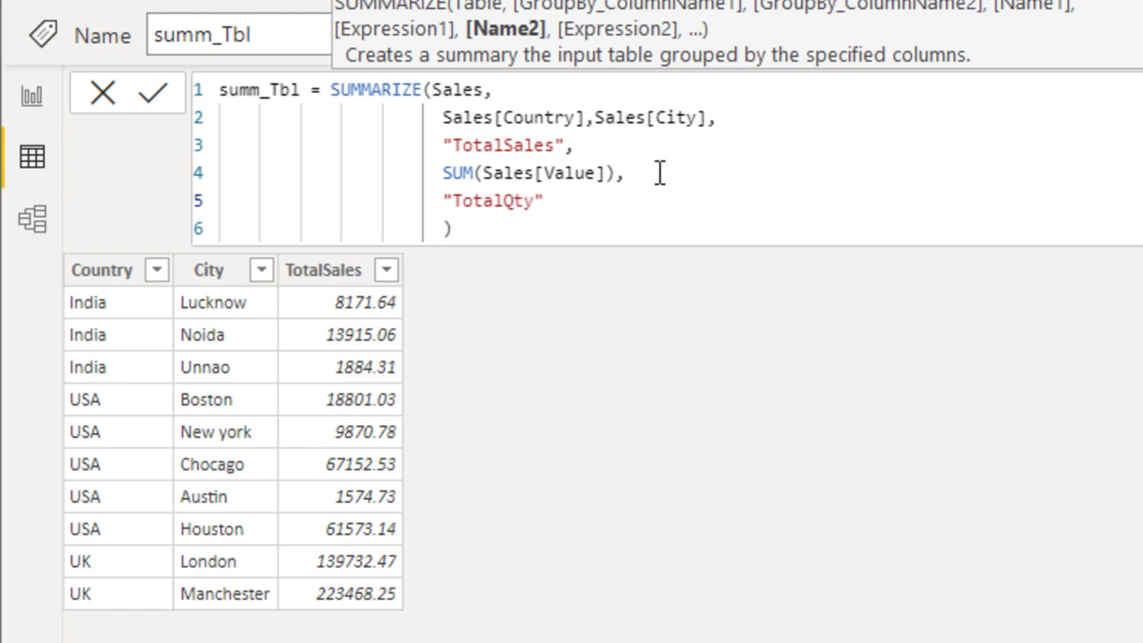
type(",")
Define TotalQty as SUM(Sales[Qty]) and commit the formula.
key("shift+Return")
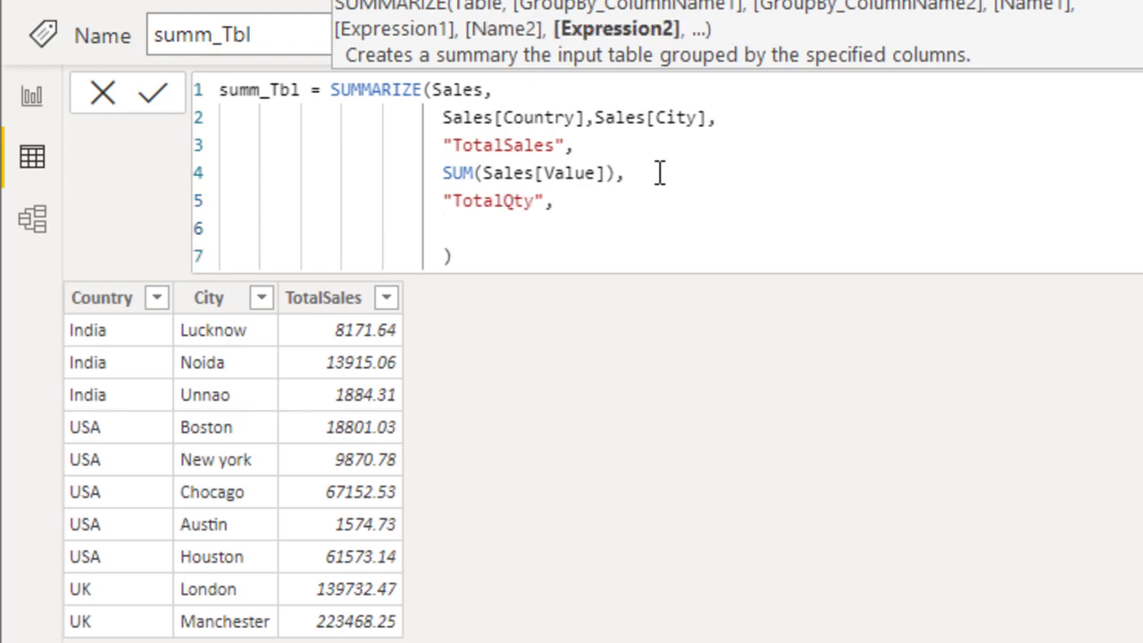
type("sum")
key("Tab")
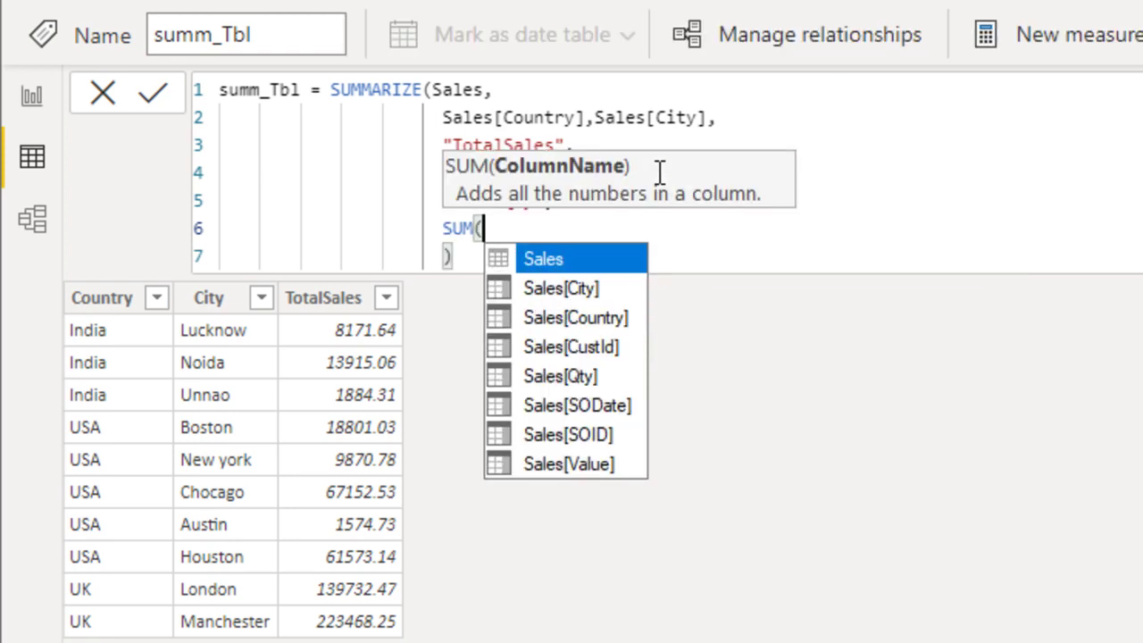
key("Down")
key("Down")
key("Down")
key("Down")
key("Down")
key("Up")
key("Tab")
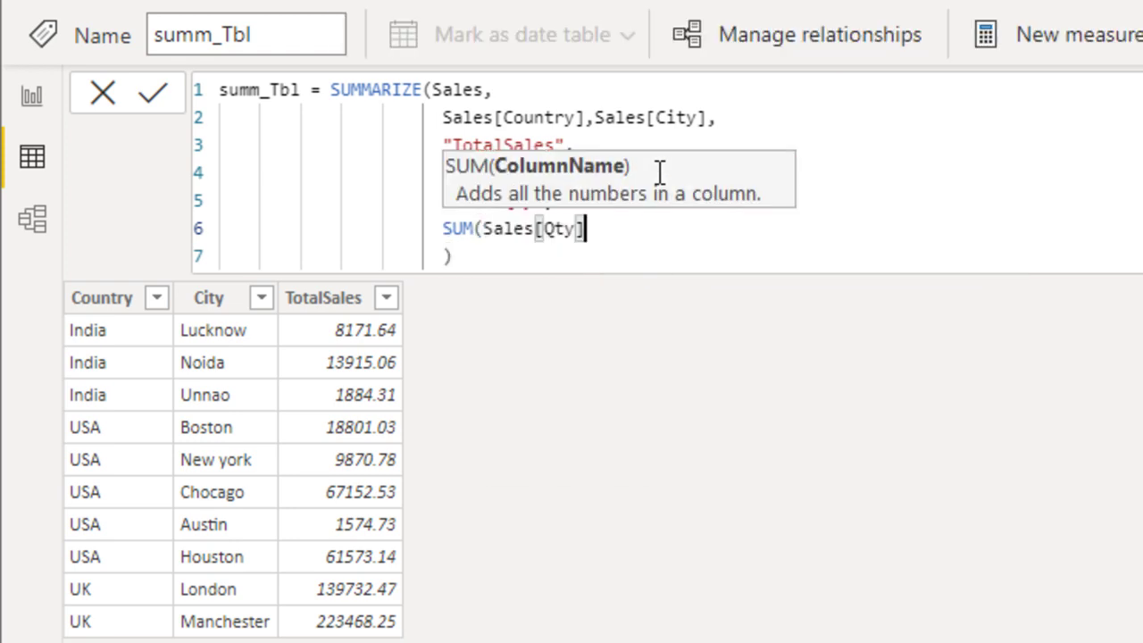
type(")")
key("Return")
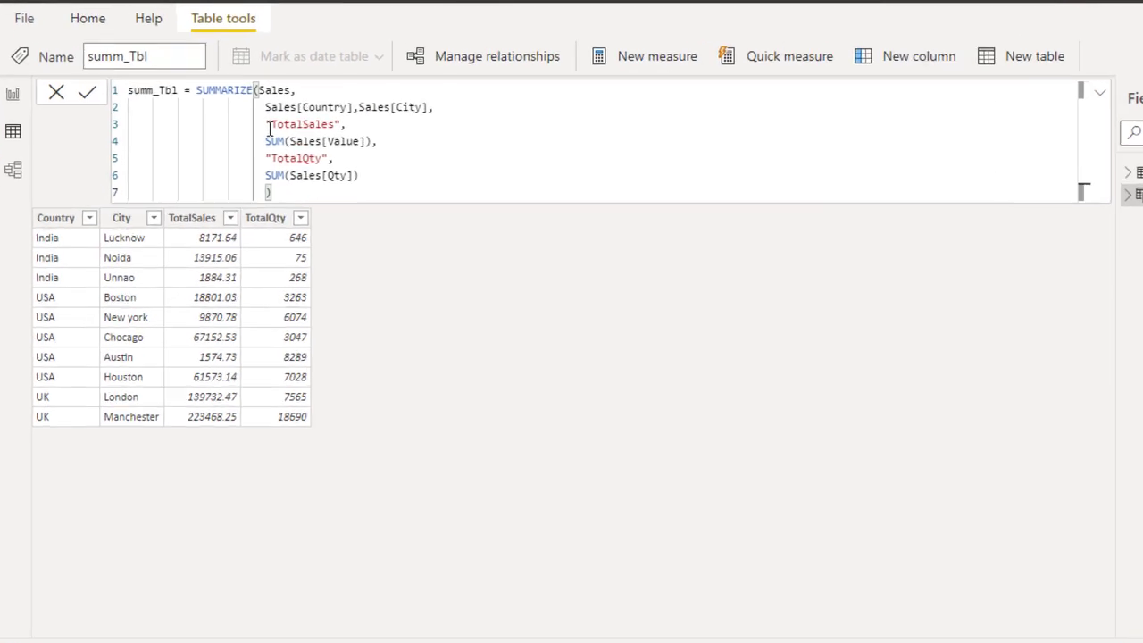
Wrap the SUMMARIZE expression in FILTER with the condition Sales[Country]="India".
type("filter")
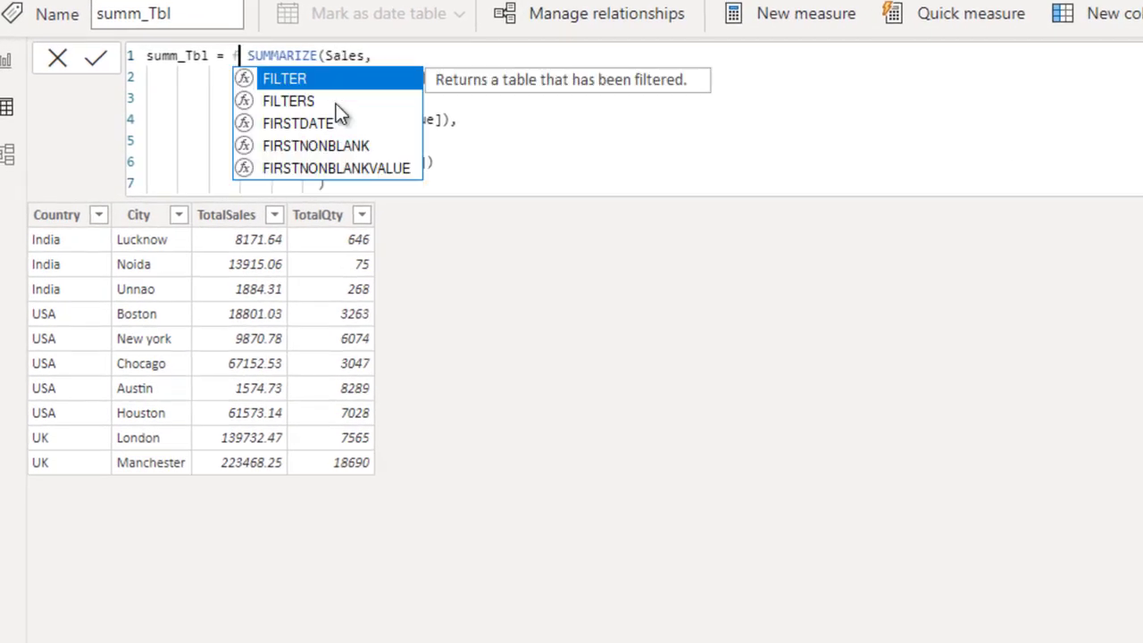
type("(")
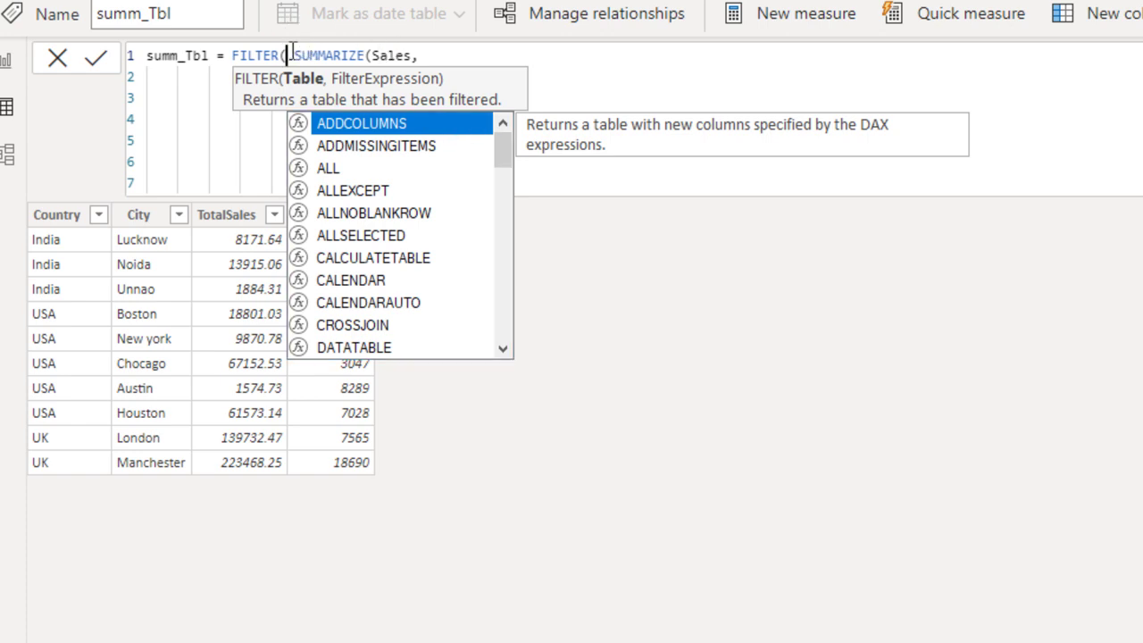
left_click(573, 172)
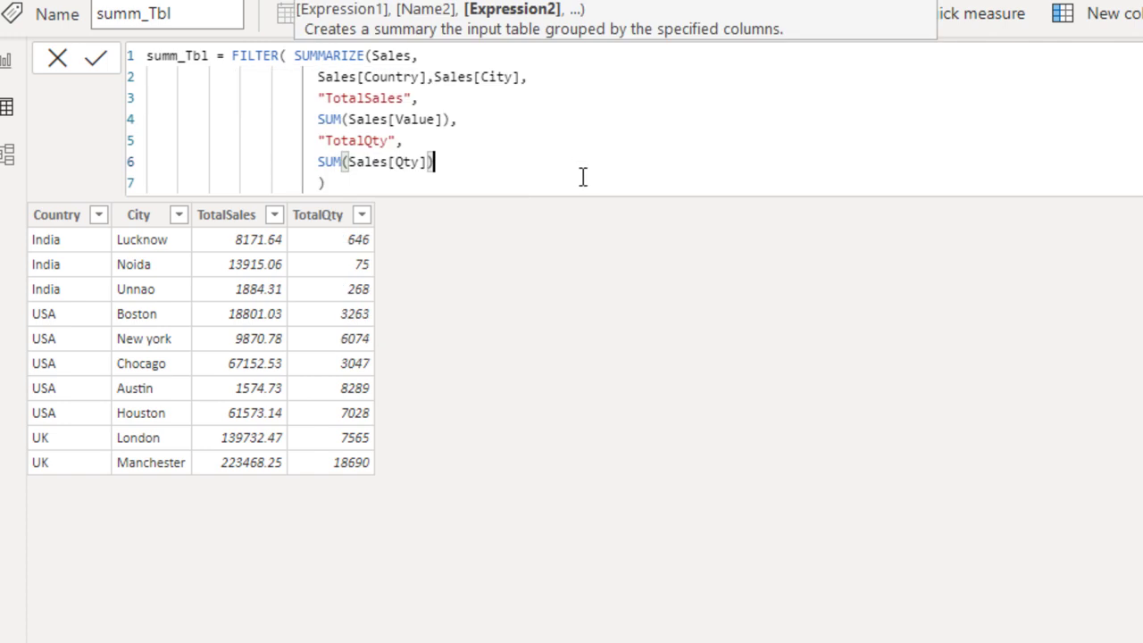
left_click(523, 188)
type(",coun")
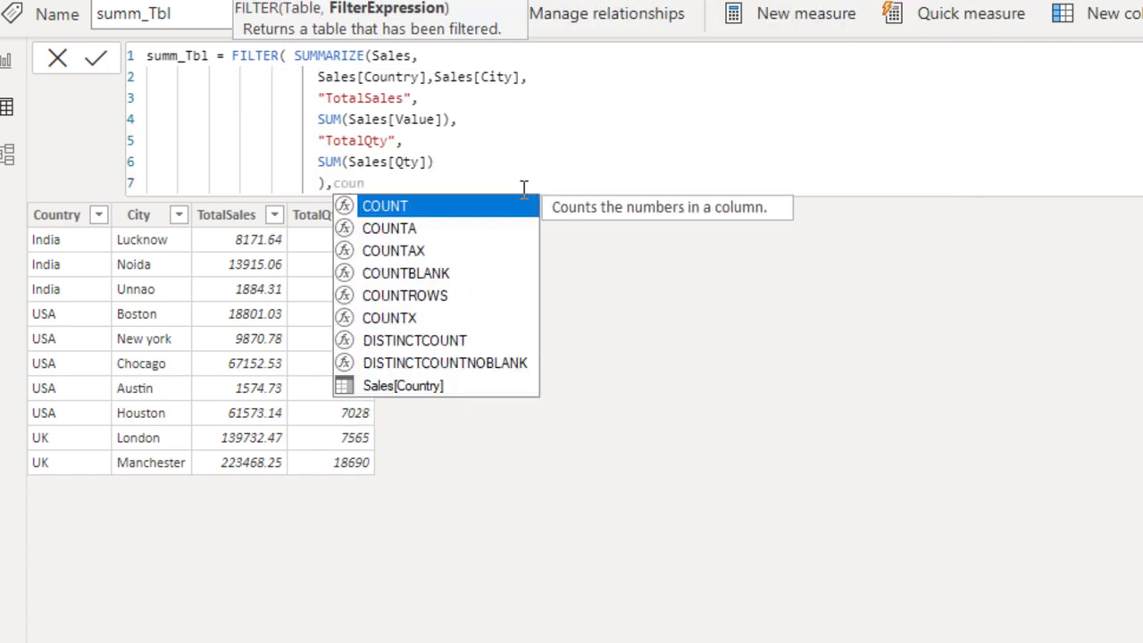
key("Down")
key("Down")
key("Down")
key("Down")
key("Down")
key("Down")
key("Down")
key("Down")
key("Tab")
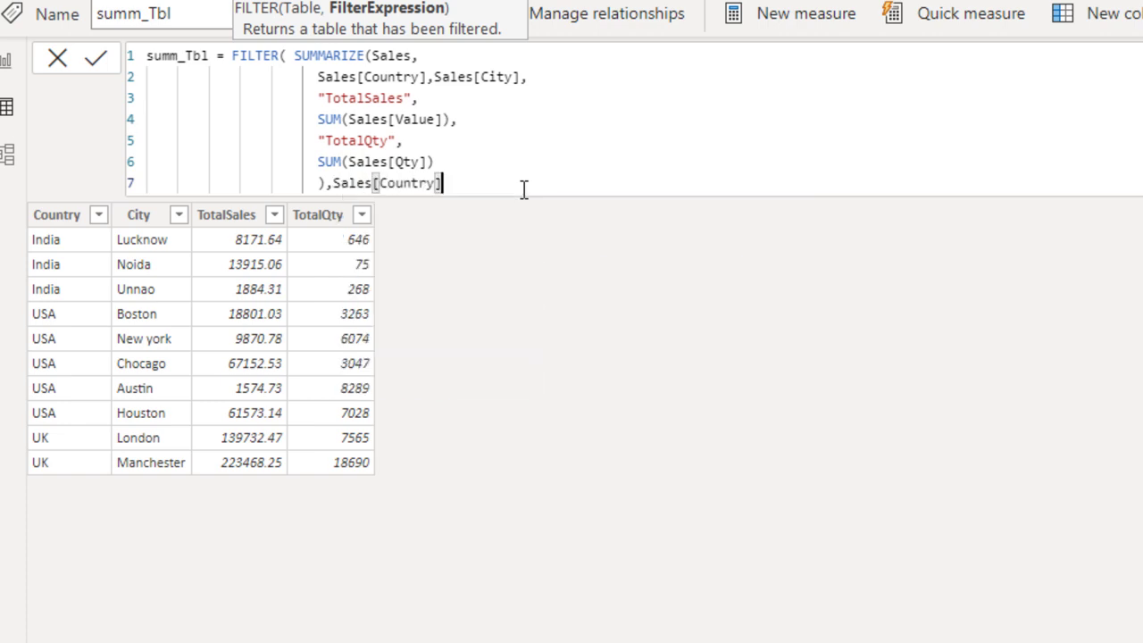
type("=\"India\"")
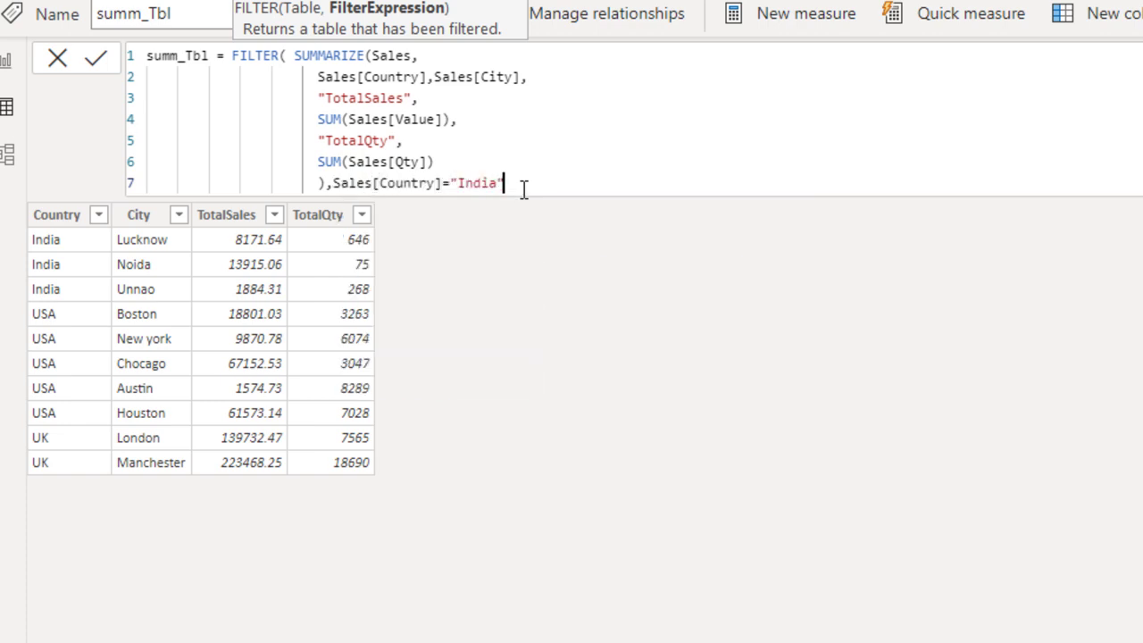
type(")")
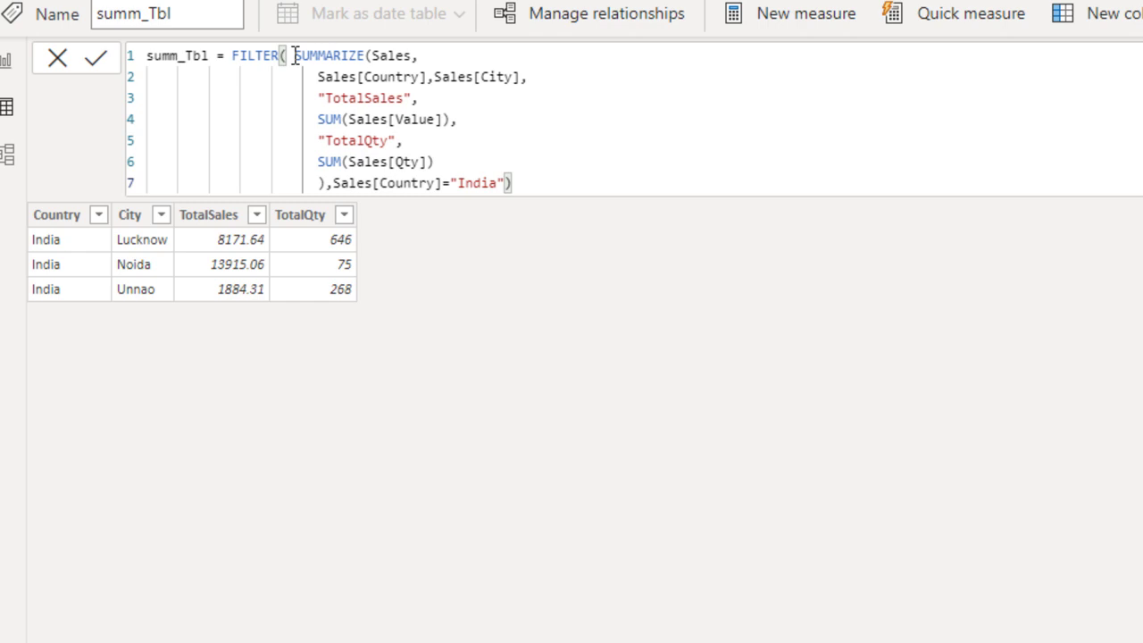
Remove the outer FILTER wrapper and its India condition from the summ_Tbl formula.
left_click_drag(511, 183, 334, 183)
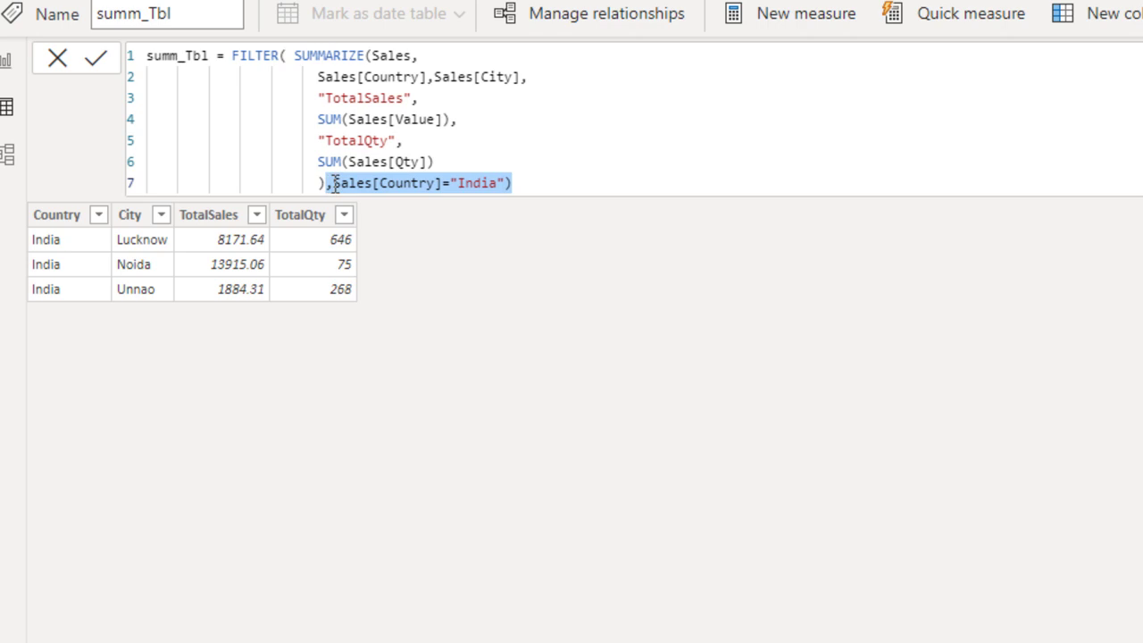
key("BackSpace")
key("Up")
key("Up")
key("Up")
key("Up")
key("Up")
key("Up")
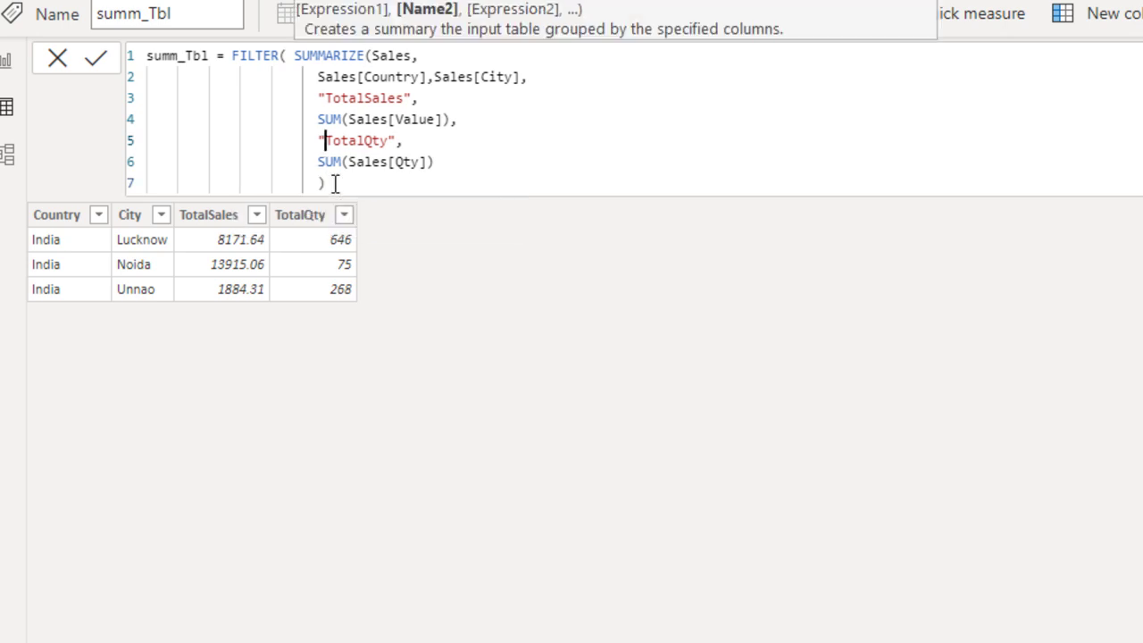
key("ctrl+shift+Right")
key("Right")
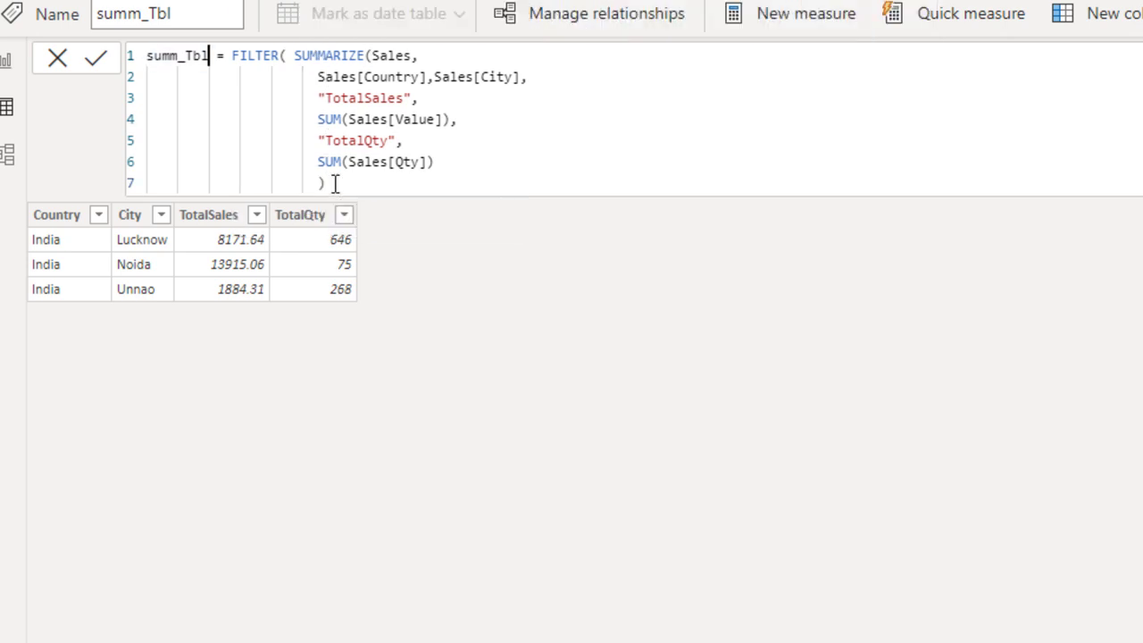
key("Right")
key("Right")
key("ctrl+shift+Right")
key("shift+Right")
key("shift+Right")
key("BackSpace")
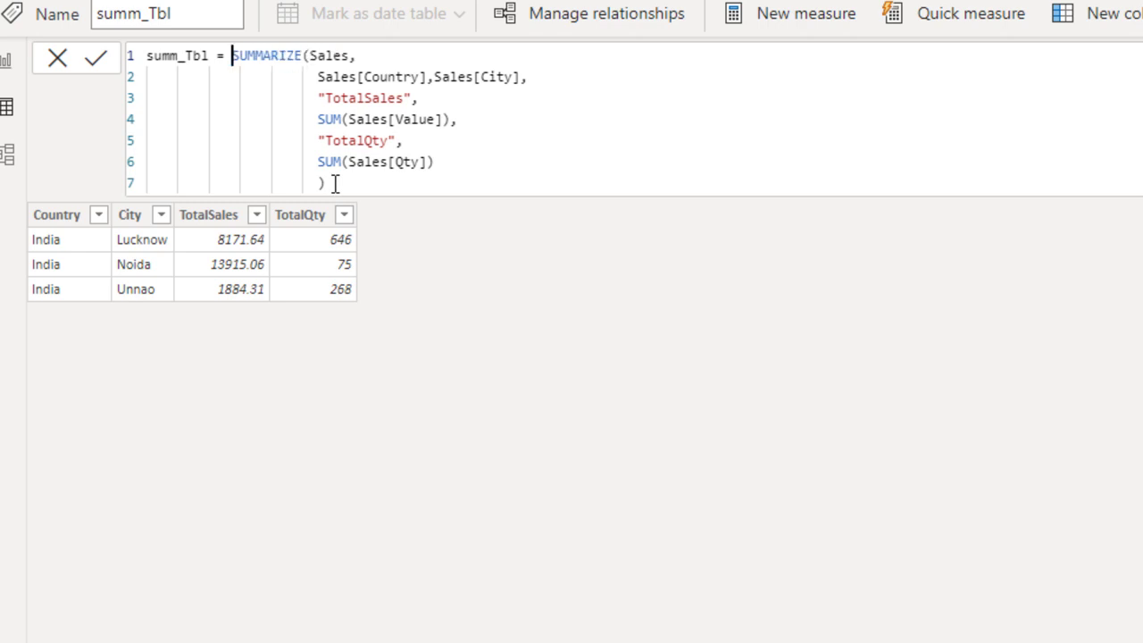
Wrap SUMMARIZE's Sales argument in a FILTER call.
key("ctrl+Right")
key("Right")
key("Right")
key("Right")
key("Right")
key("Right")
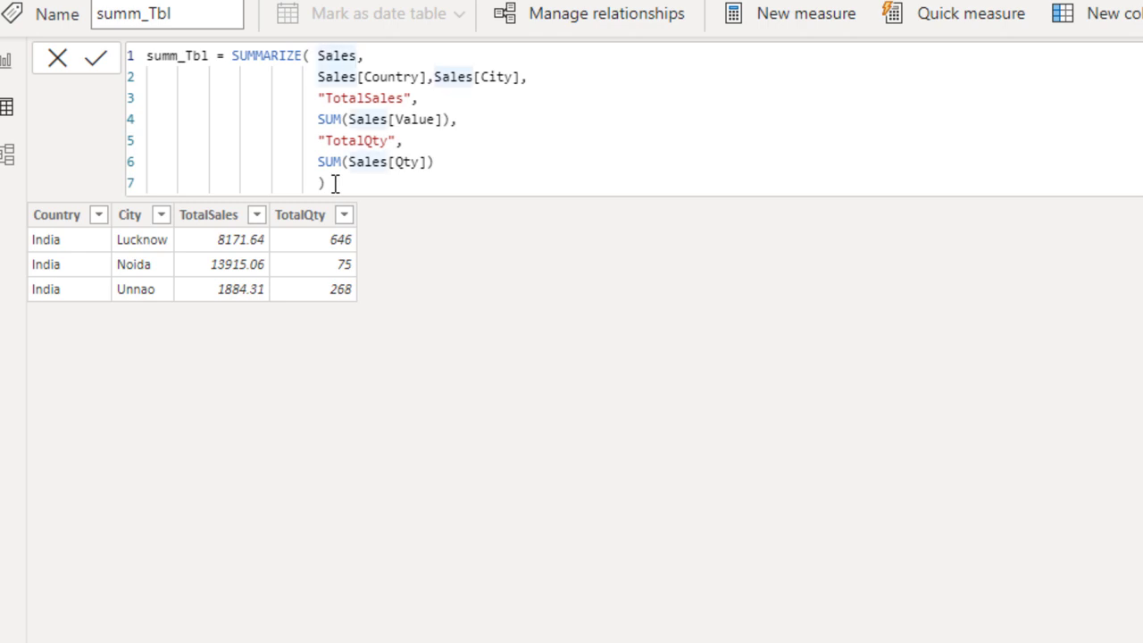
key("Return")
key("Up")
key("Left")
key("Left")
key("Left")
key("Left")
key("Left")
key("Left")
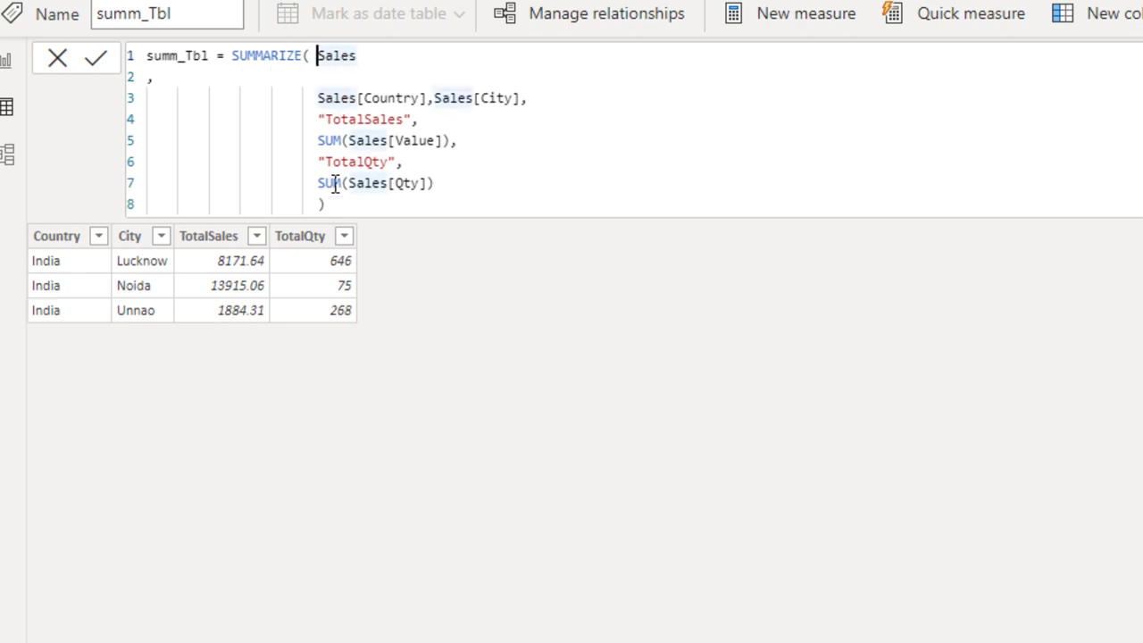
type("Filter")
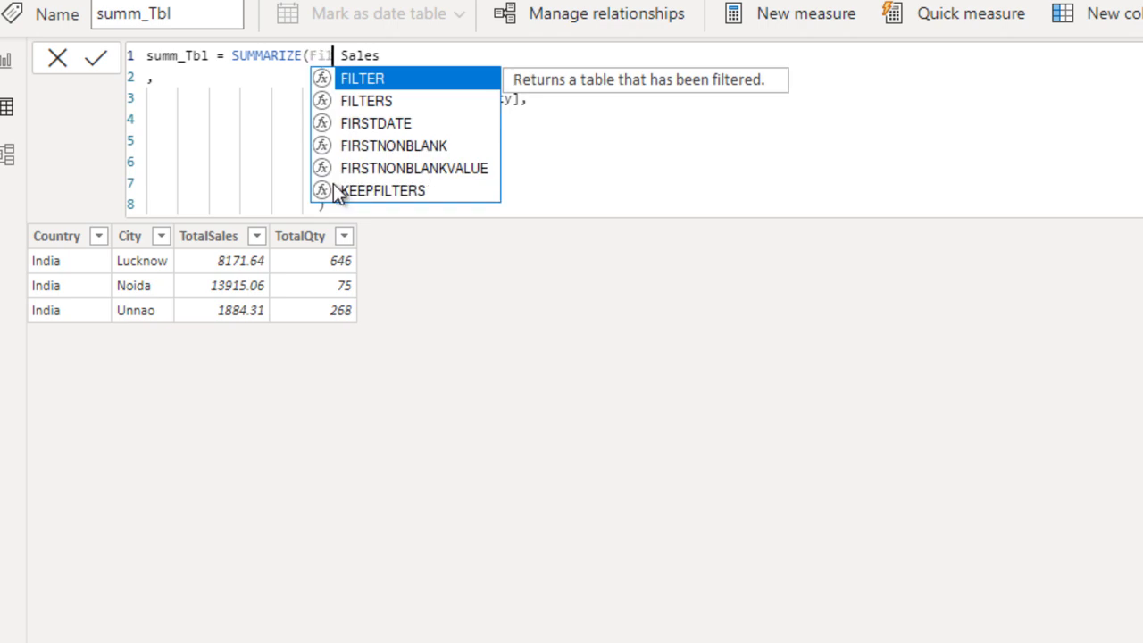
key("Tab")
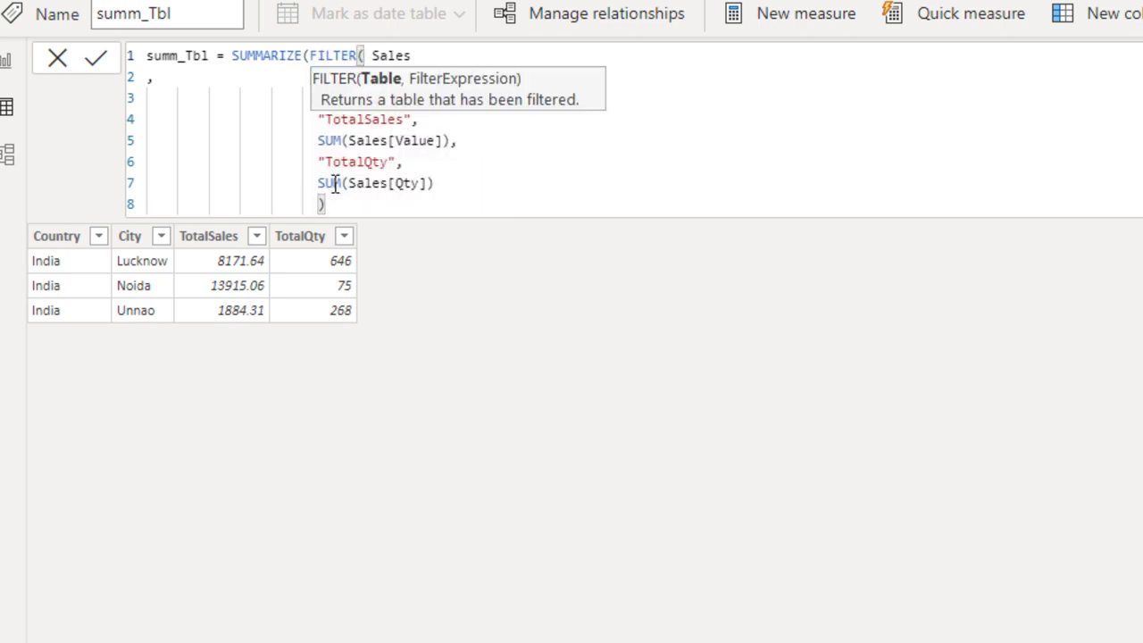
Complete the first argument as FILTER(Sales, Sales[Country]="India").
key("Down")
key("Up")
key("End")
type(",count")
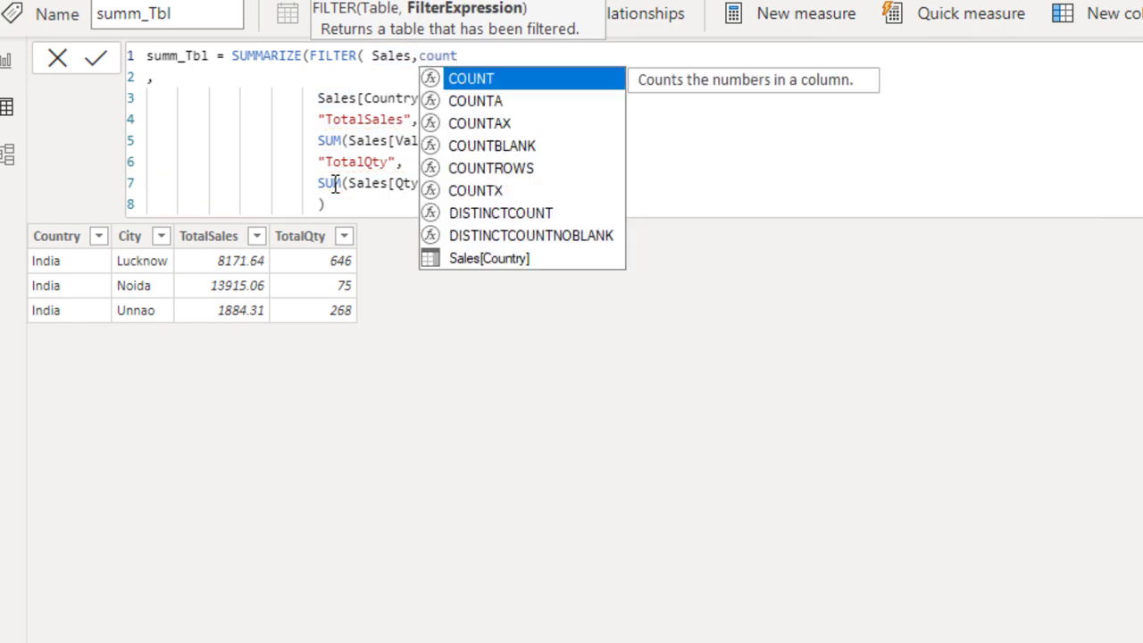
key("Down")
key("Down")
key("Down")
key("Down")
key("Down")
key("Down")
key("Down")
key("Down")
key("Tab")
type("=\"India\"")
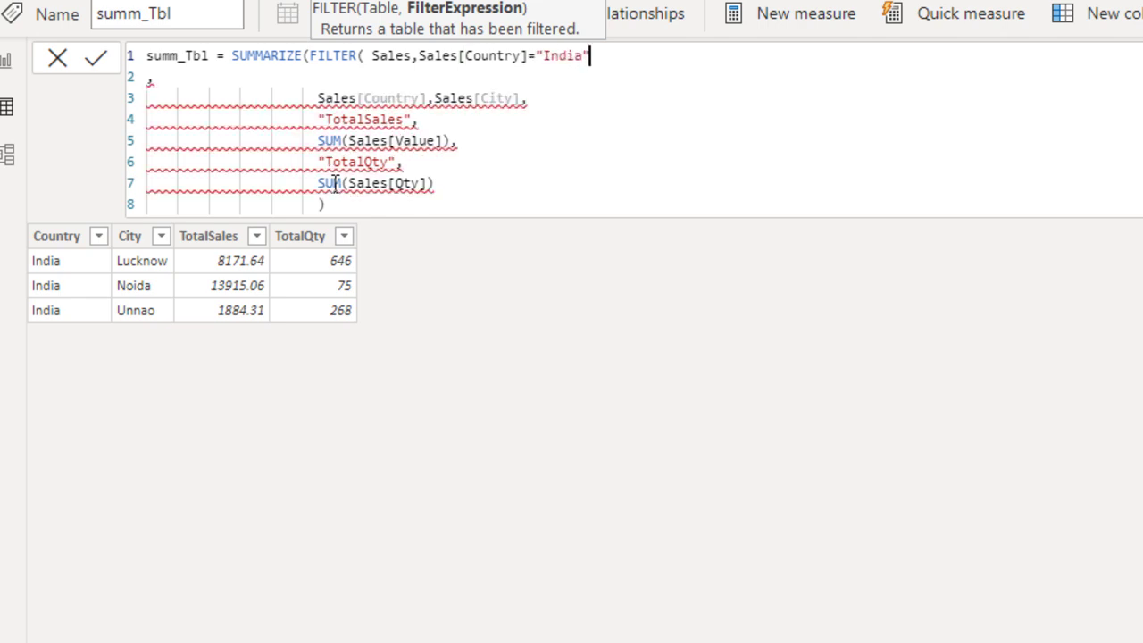
type(")")
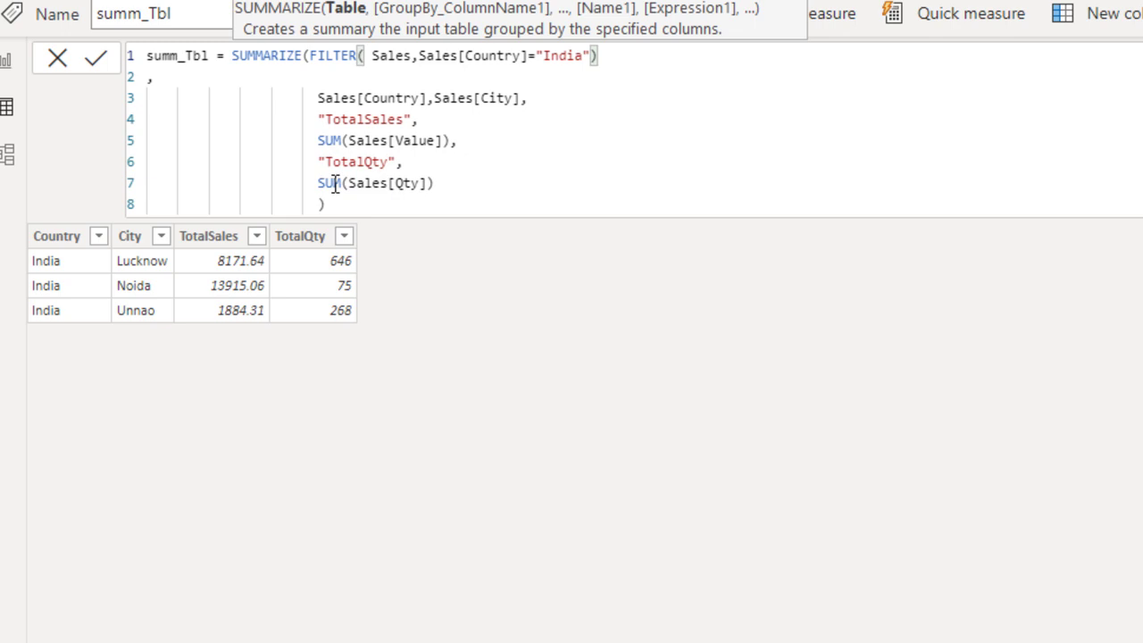
Commit the revised formula and move the stray comma back onto the first line.
left_click(335, 184)
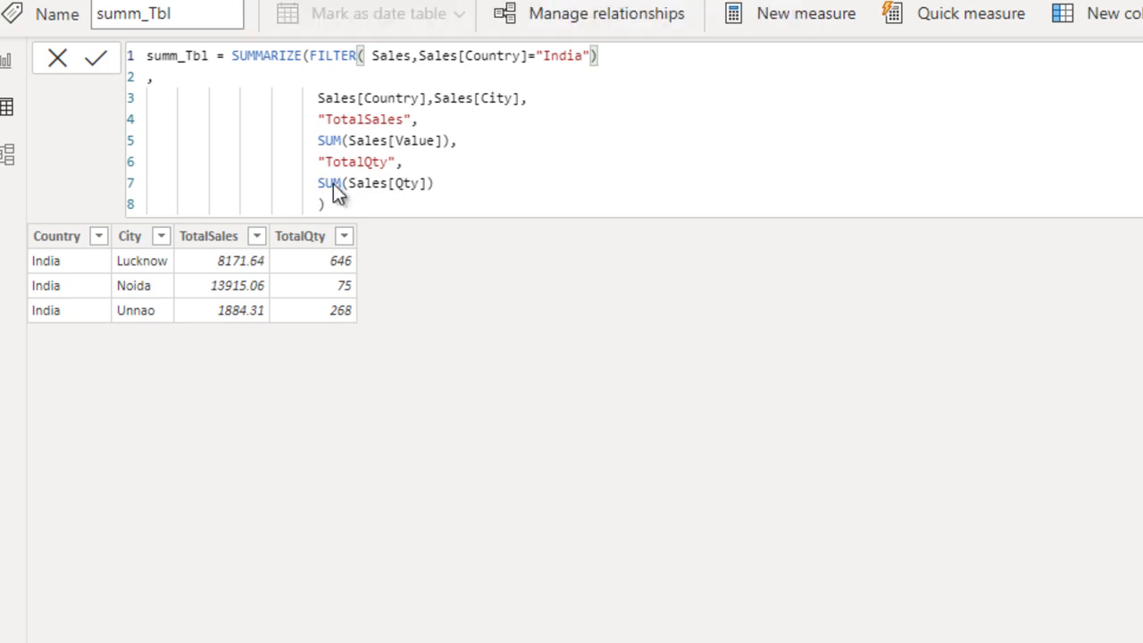
key("Return")
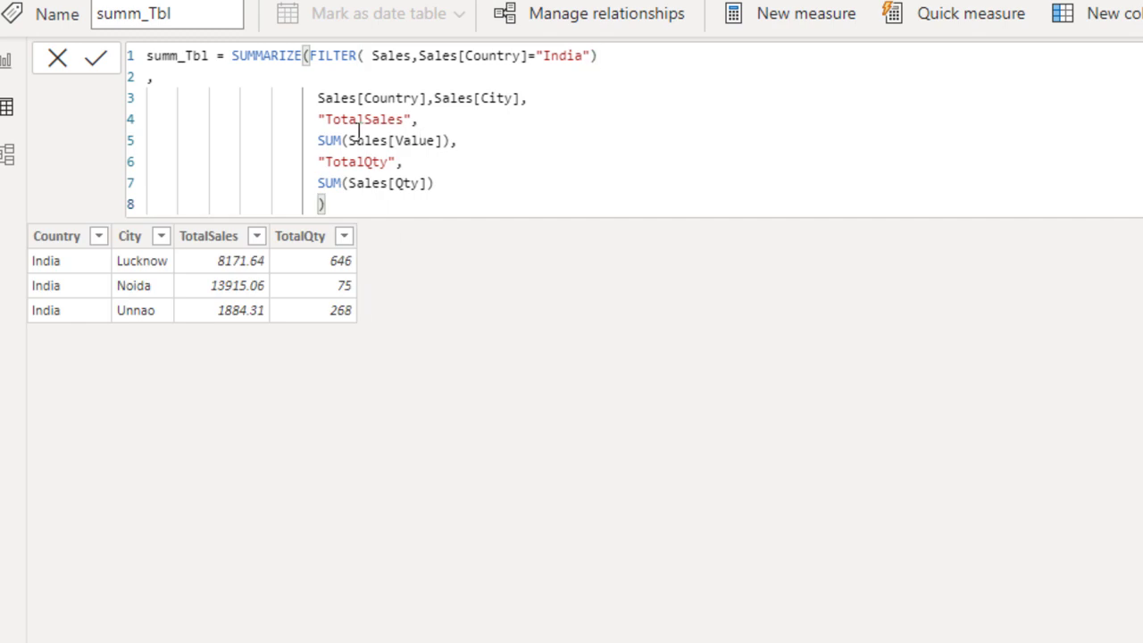
left_click(171, 76)
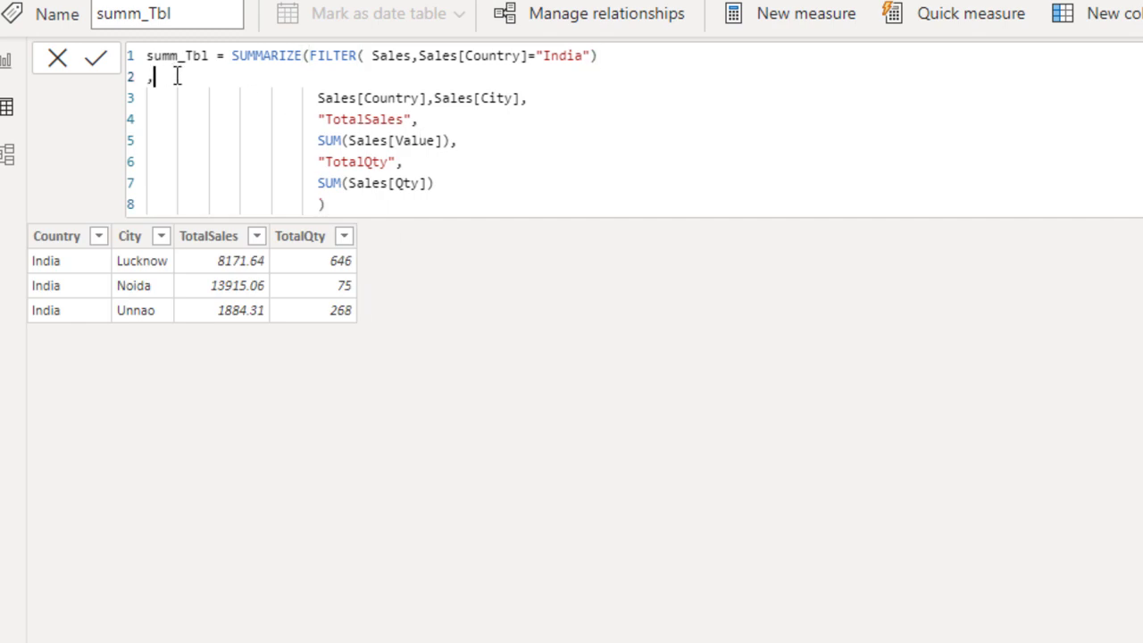
key("Left")
key("BackSpace")
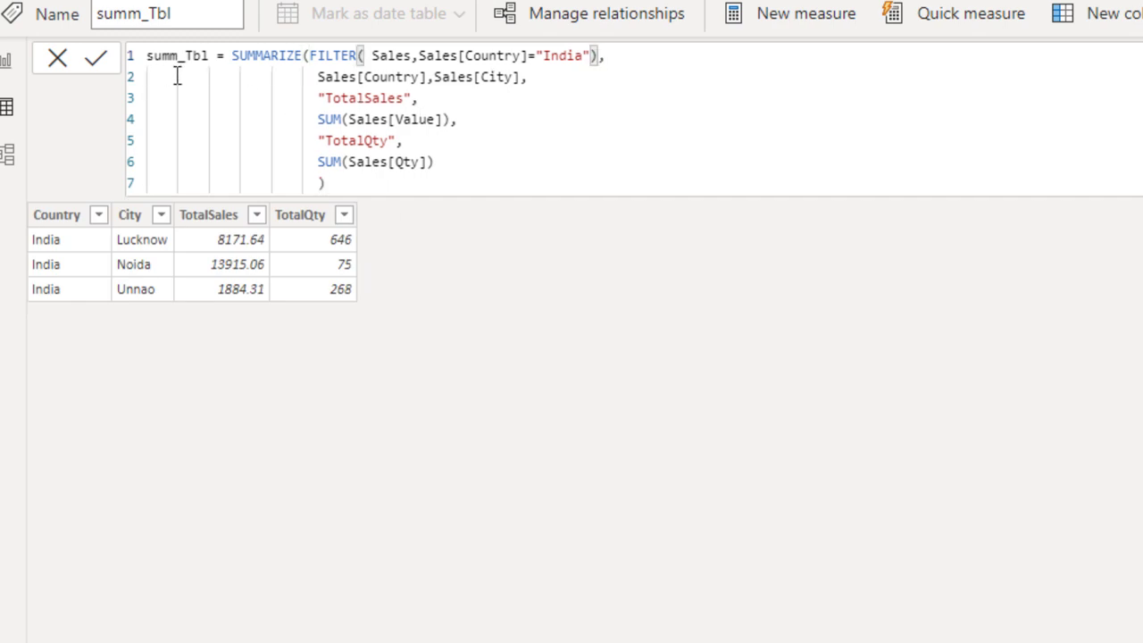